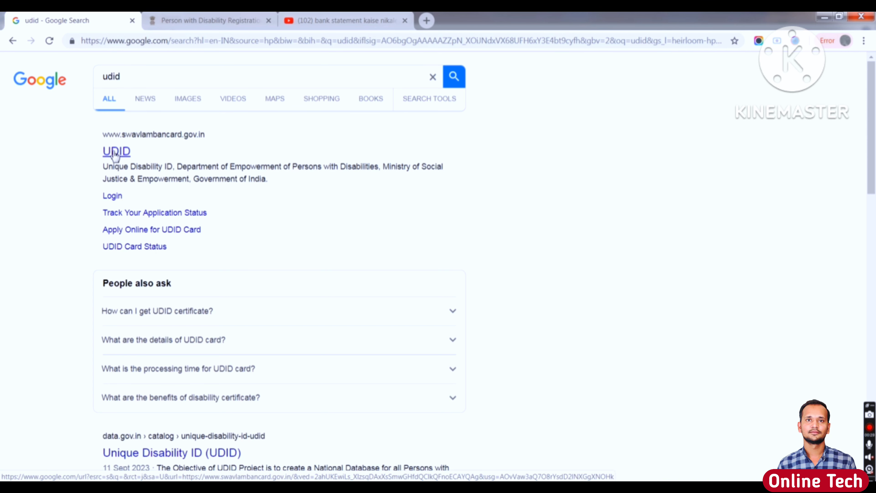
- Go to the official UDID site, dismiss the RPWD Act notice, and start the Disability Certificate & UDID Card application
left_click(115, 155)
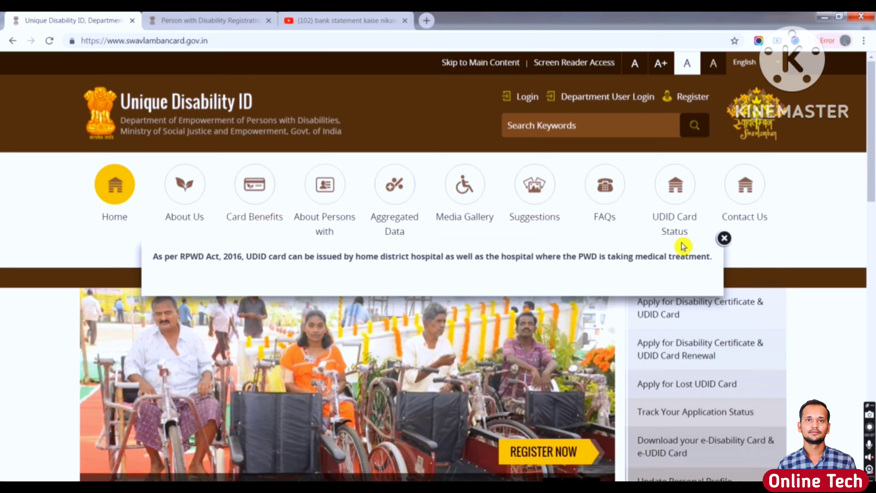
left_click(724, 238)
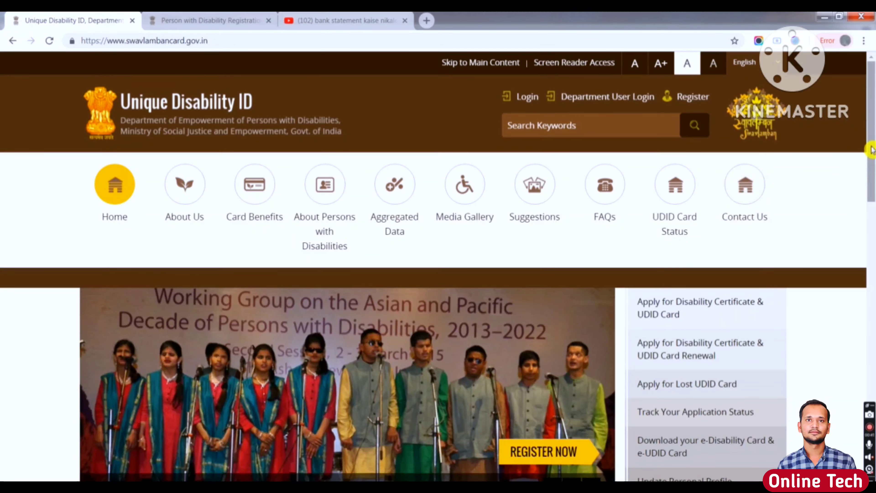
left_click_drag(868, 152, 872, 191)
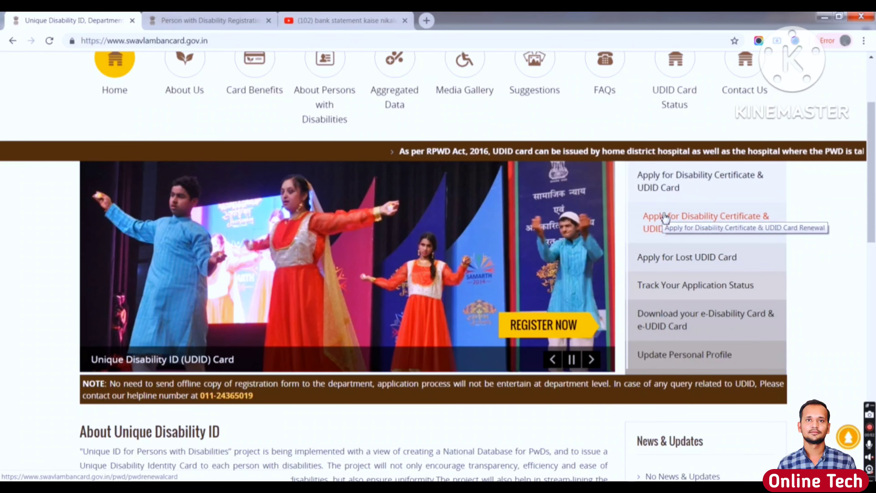
left_click(663, 185)
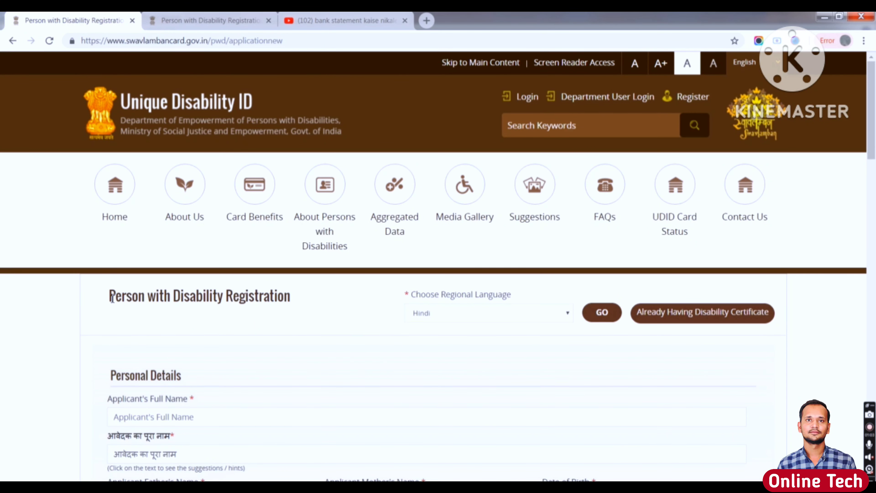
left_click_drag(112, 298, 296, 306)
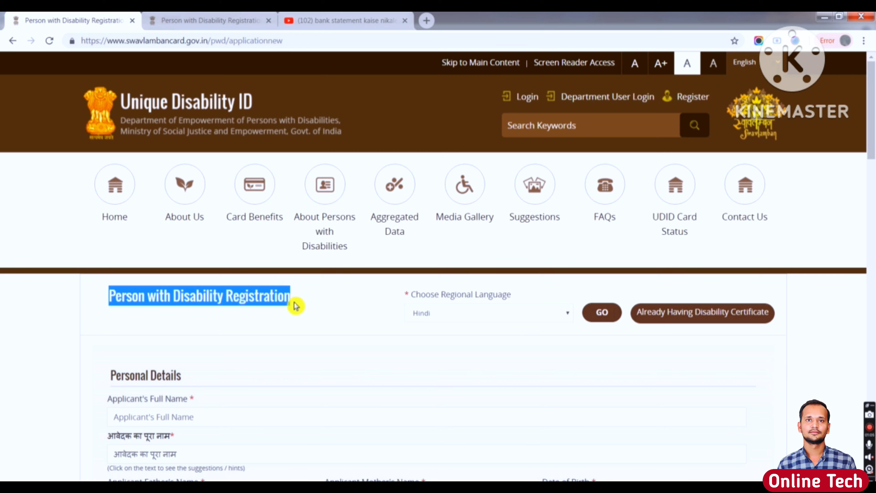
left_click(317, 309)
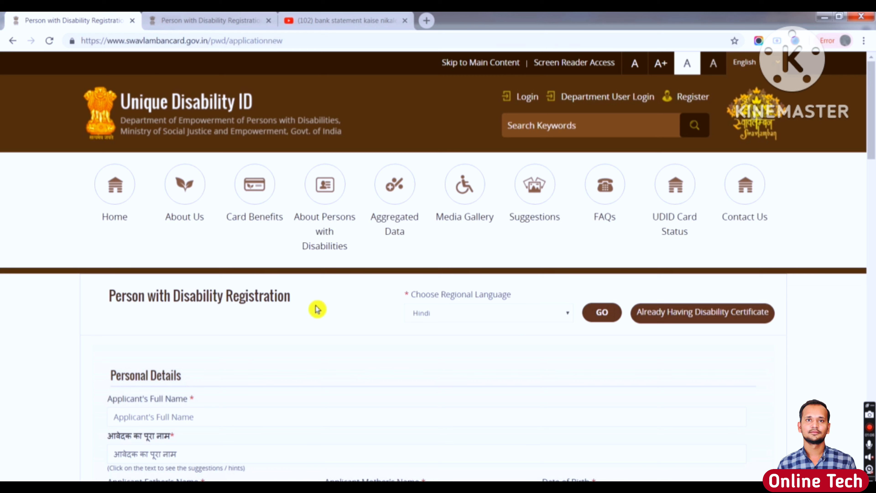
left_click(428, 313)
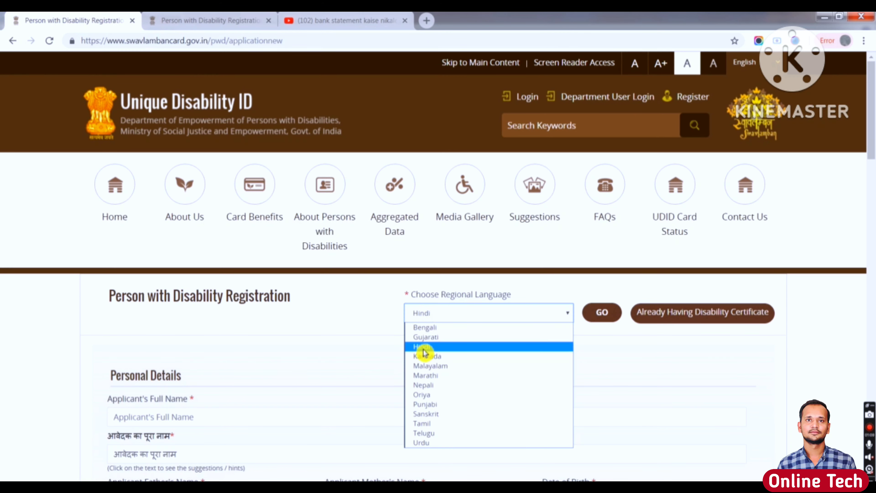
left_click(443, 348)
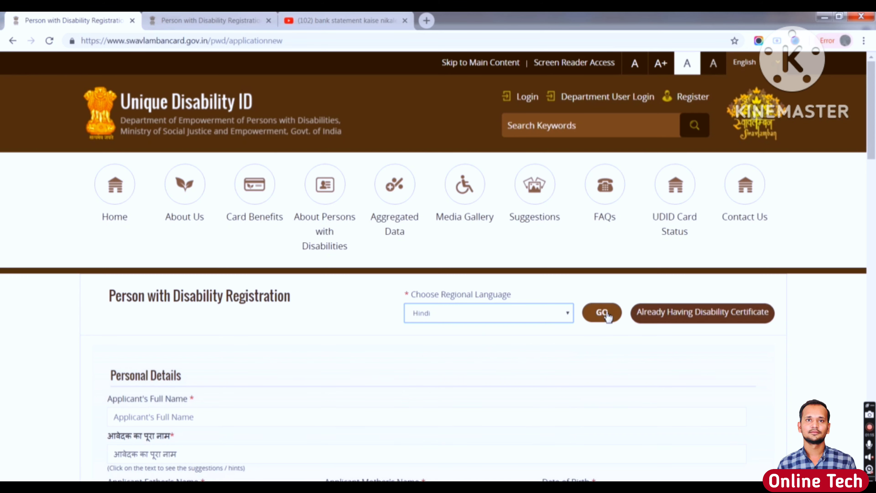
left_click(284, 347)
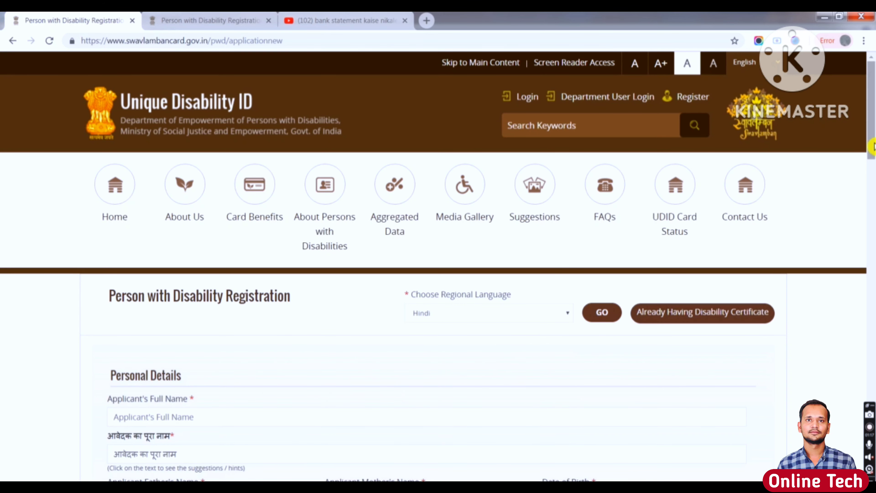
scroll(873, 145, "down", 6)
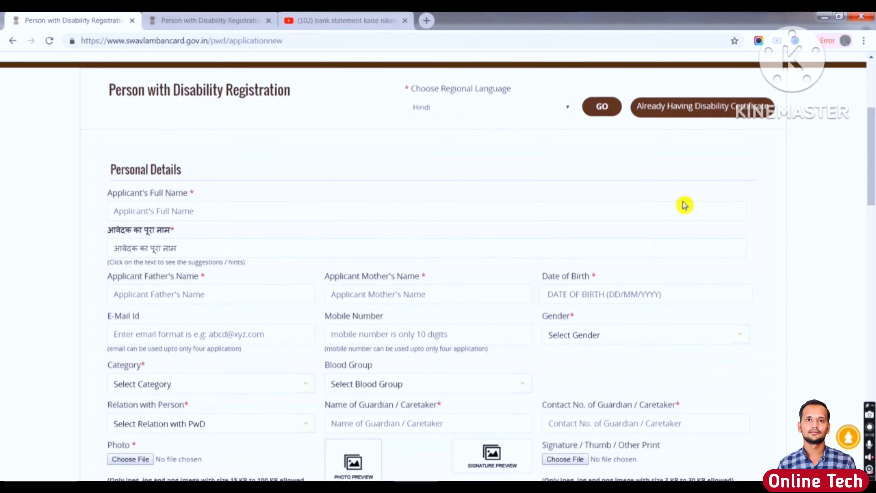
- Pass through the Applicant's Full Name and Hindi name fields empty so their warnings appear
left_click(176, 218)
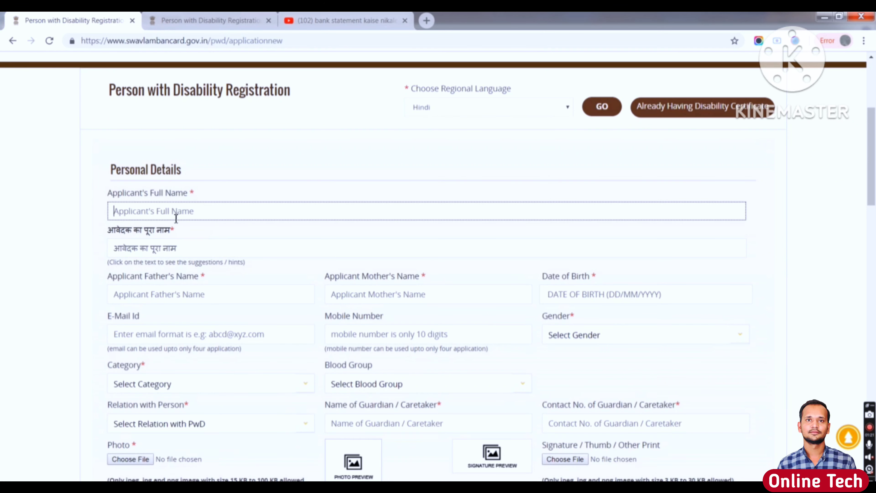
left_click(111, 193)
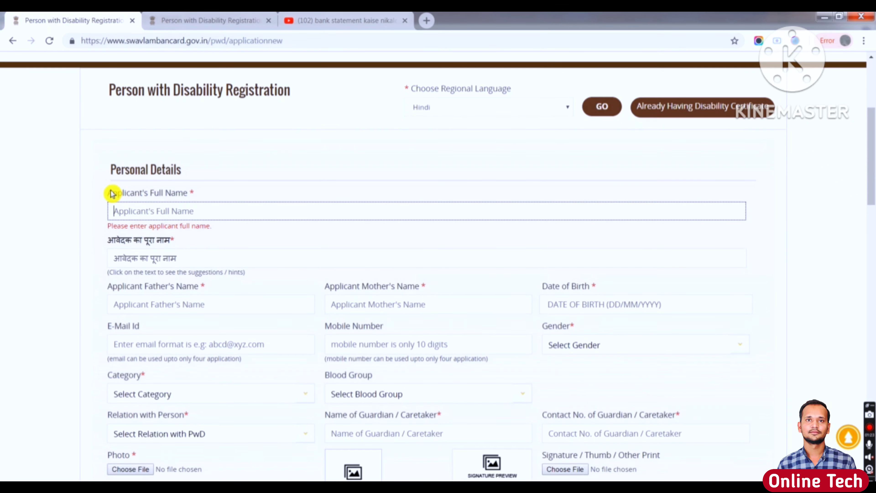
left_click_drag(112, 192, 190, 194)
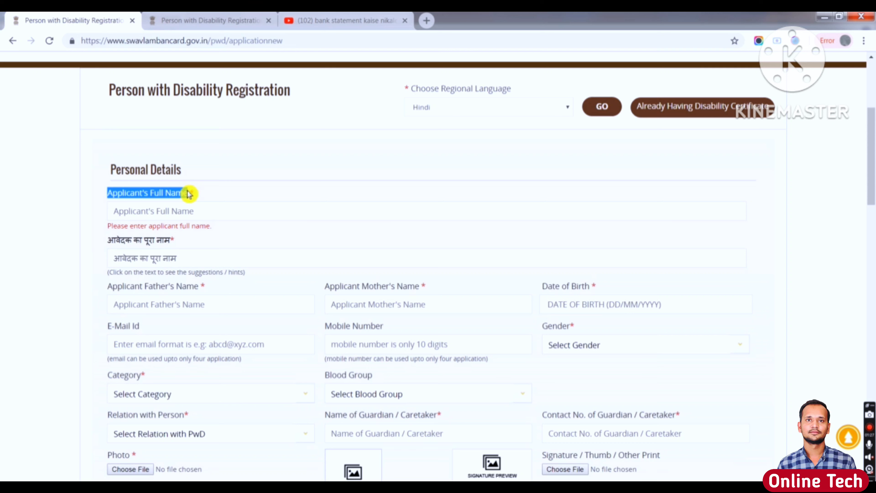
left_click(180, 216)
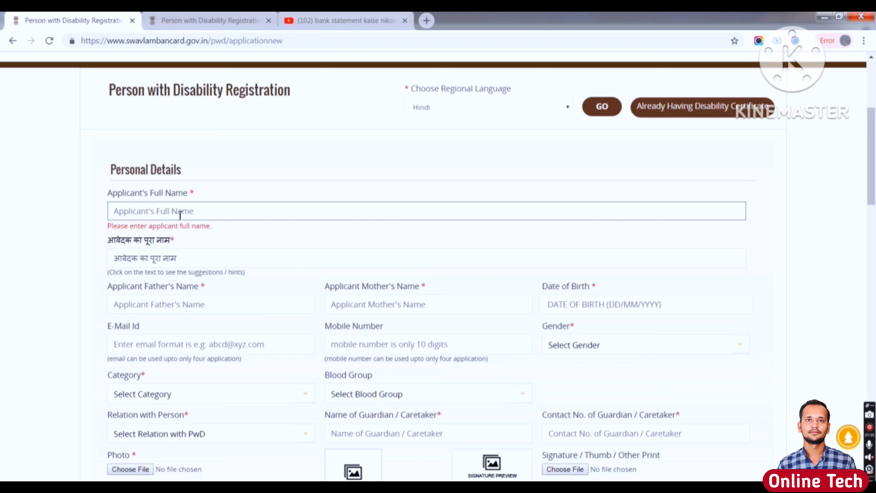
left_click(128, 257)
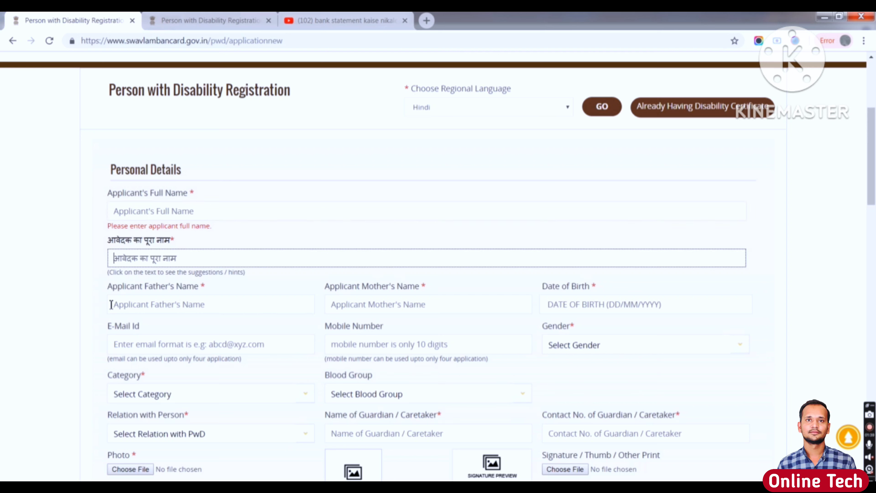
left_click_drag(107, 293, 168, 293)
- Leave the father's and mother's names empty and bring up the Date of Birth calendar
left_click(152, 313)
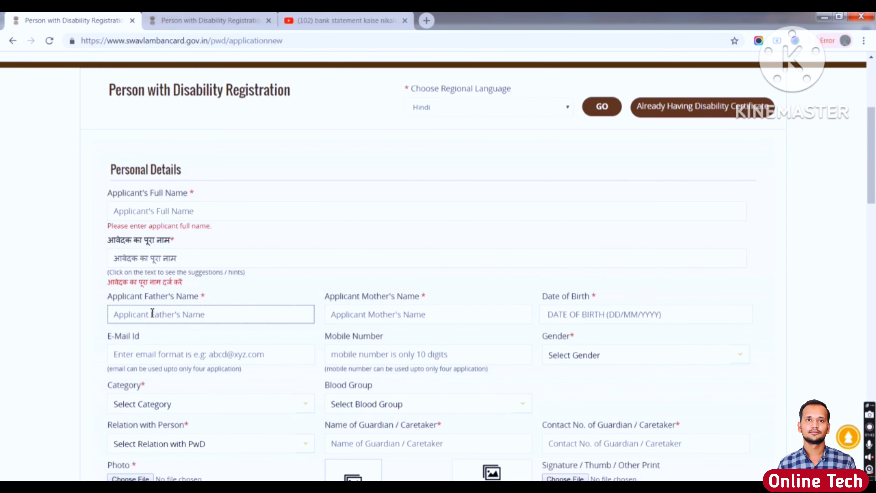
left_click(383, 311)
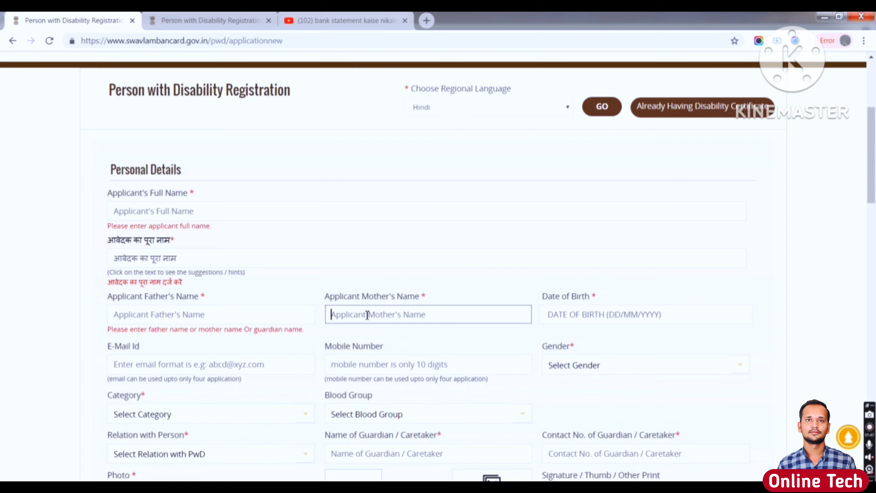
left_click(571, 299)
double_click(571, 299)
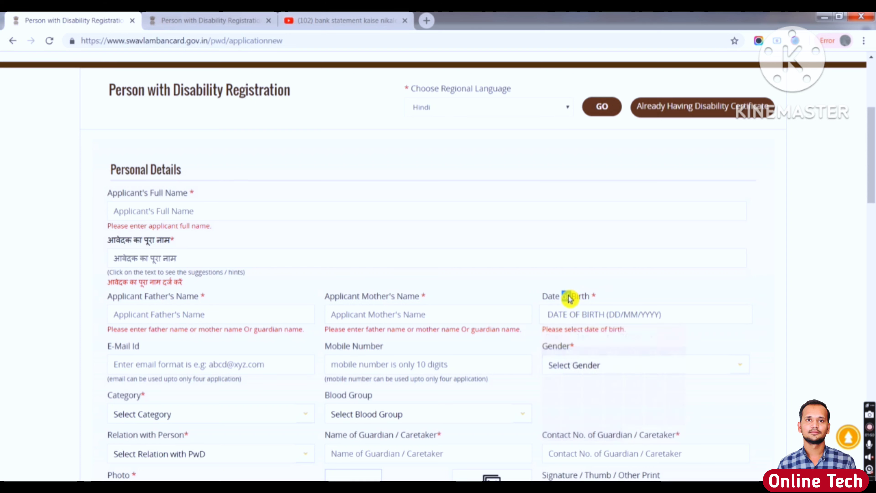
left_click(556, 313)
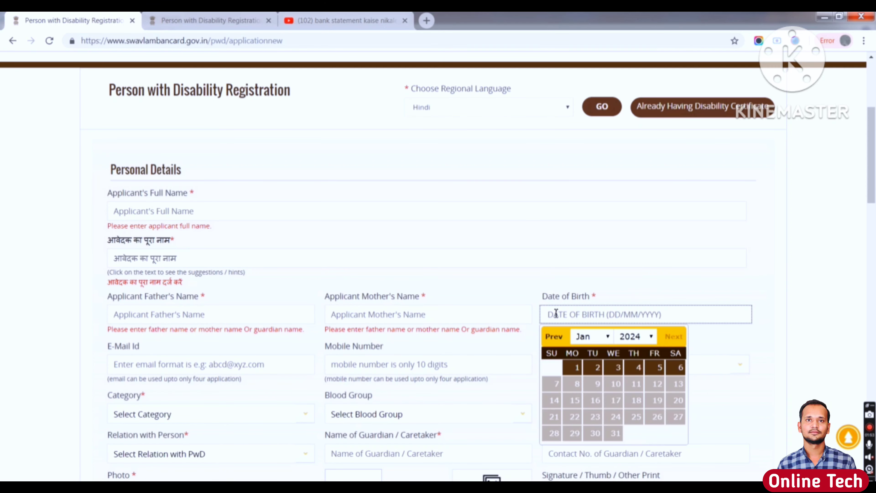
- Pick year 2015 and day 14 in the calendar so Date of Birth reads 14/01/2015
left_click(638, 336)
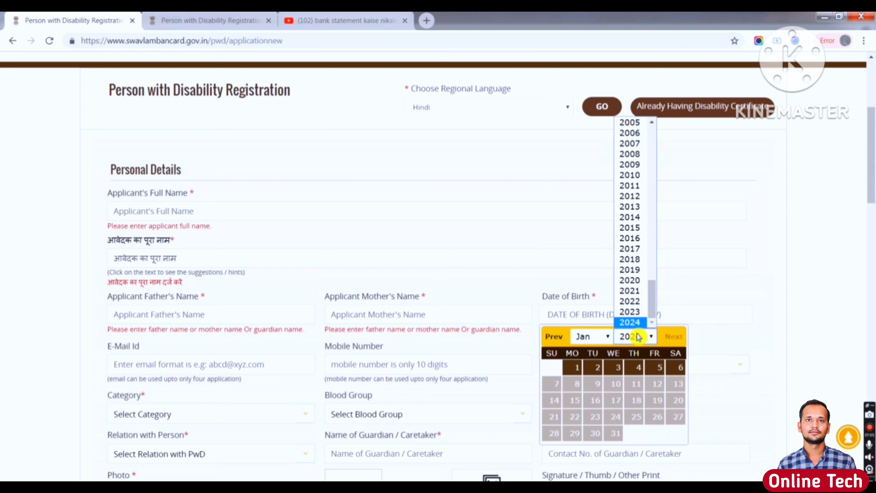
left_click(629, 228)
left_click(620, 400)
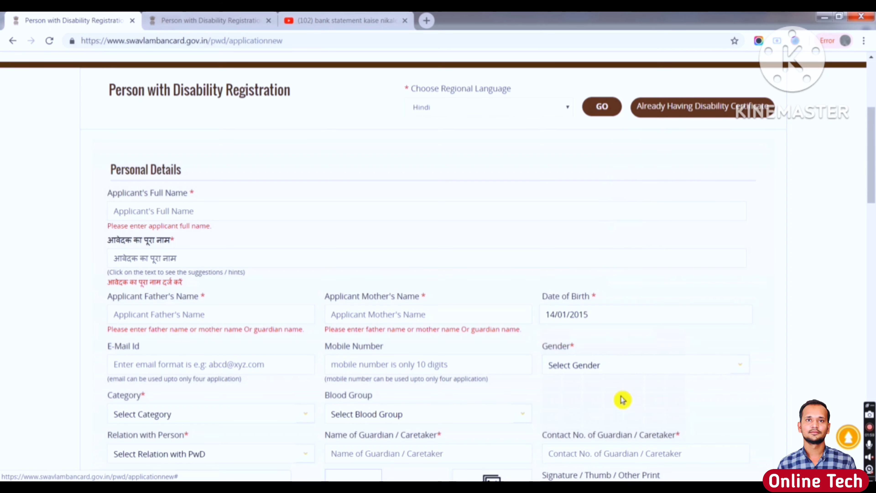
left_click(282, 362)
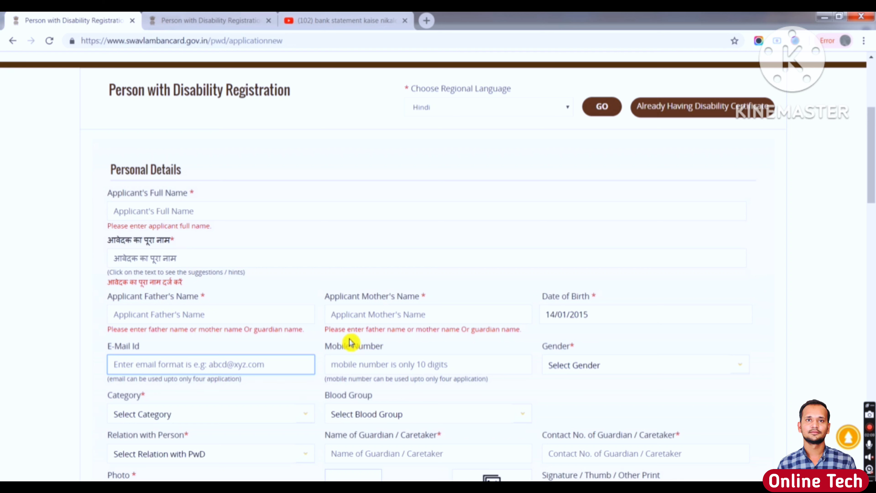
- Set the applicant's Category to OBC
left_click_drag(326, 347, 388, 350)
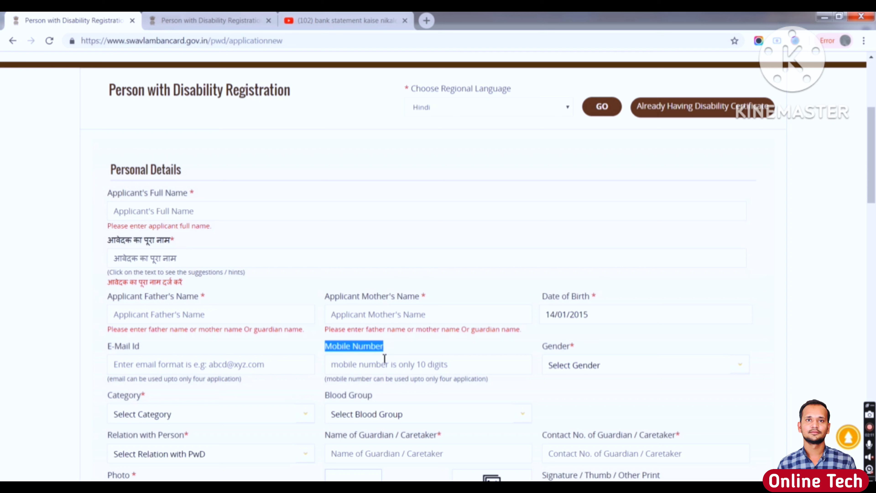
left_click(378, 364)
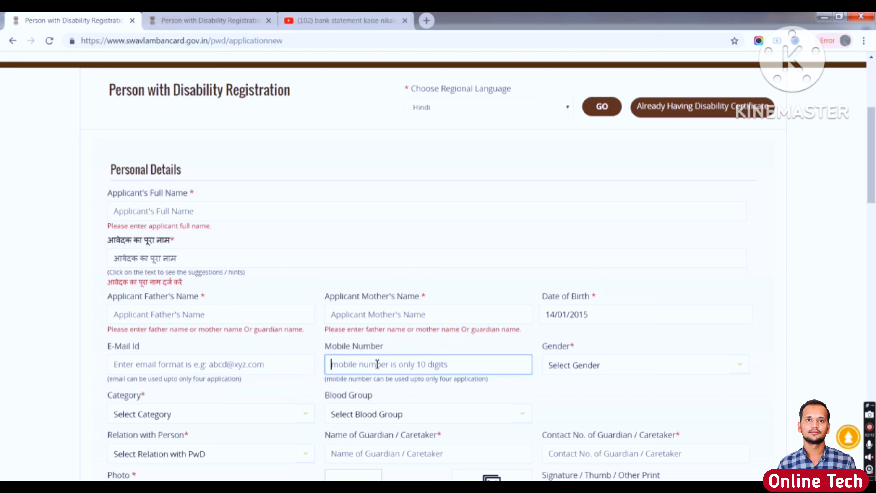
left_click(580, 368)
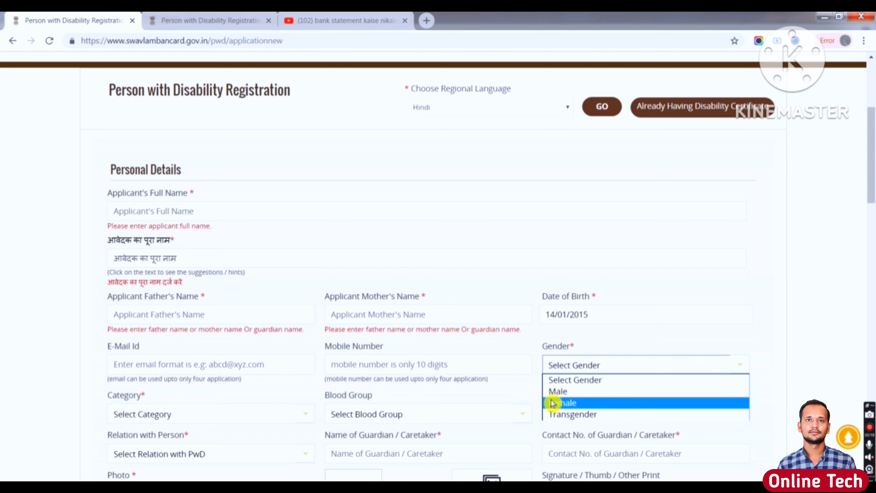
left_click(186, 413)
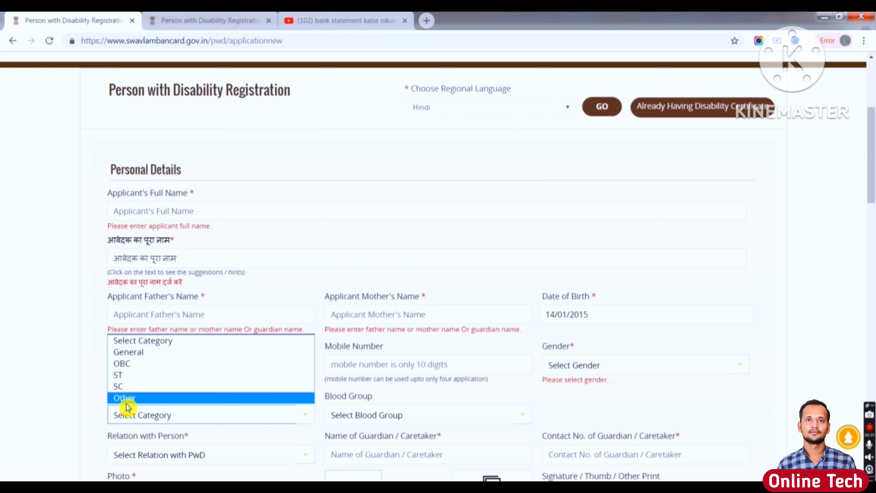
left_click(147, 371)
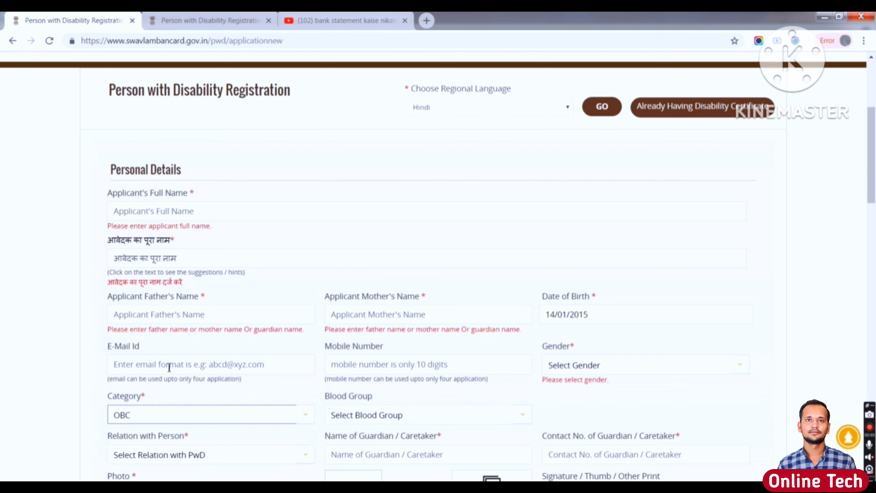
- Leave Blood Group unselected and set Relation with Person to Self
left_click(346, 417)
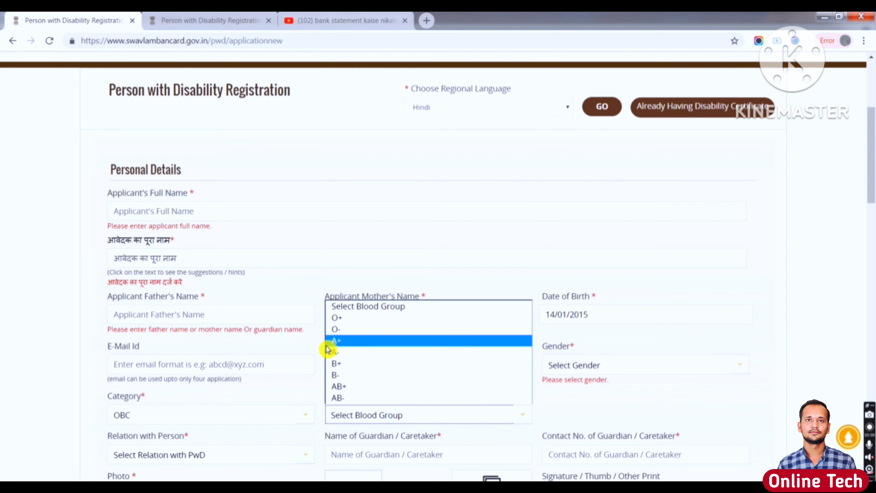
left_click(306, 384)
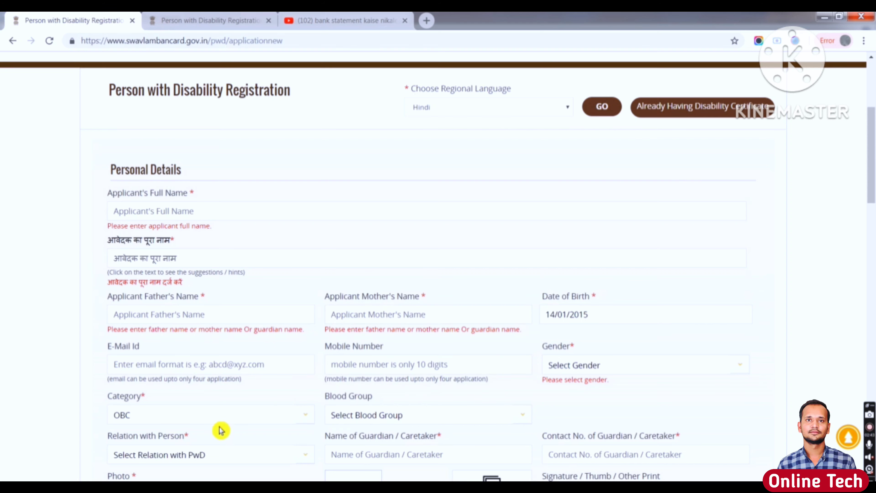
left_click(180, 457)
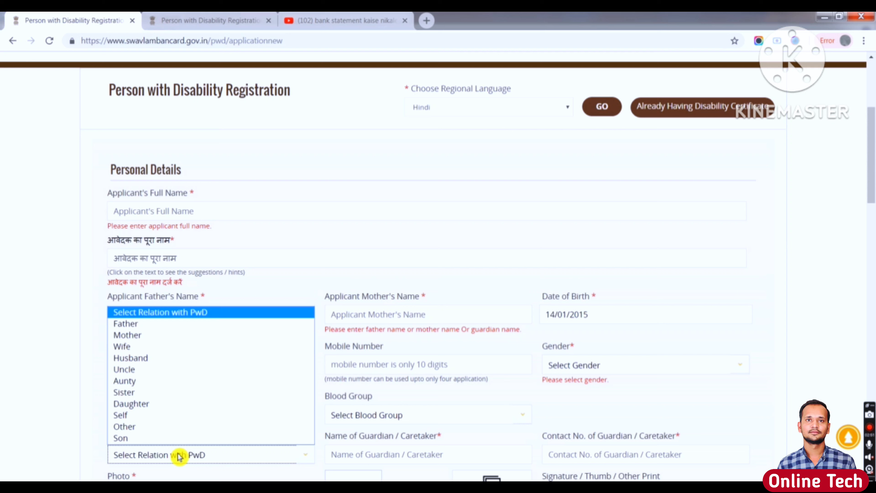
left_click(126, 420)
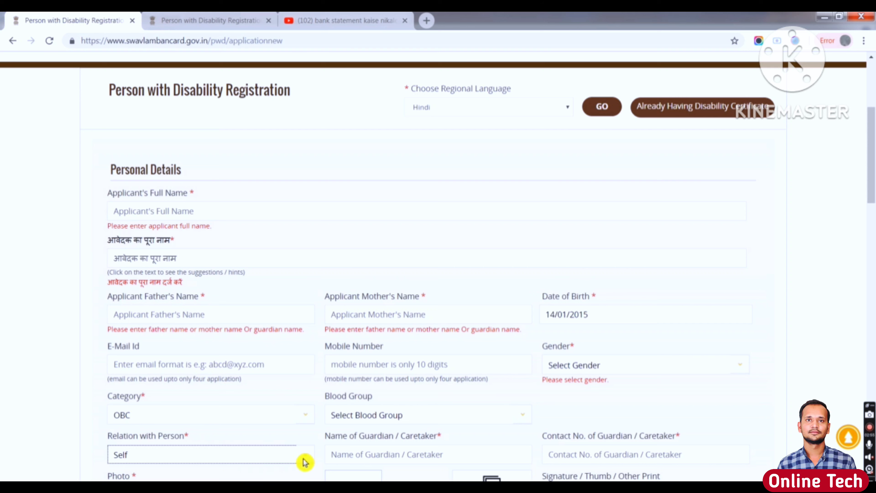
left_click(365, 446)
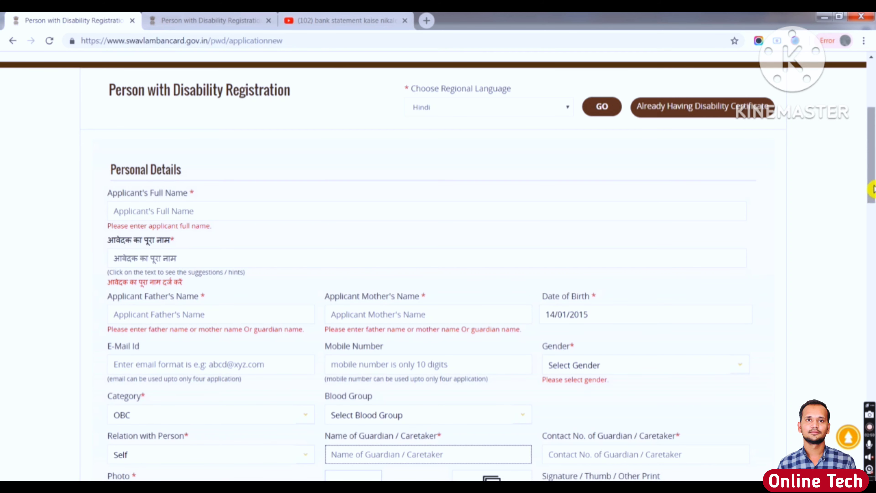
left_click_drag(873, 188, 872, 253)
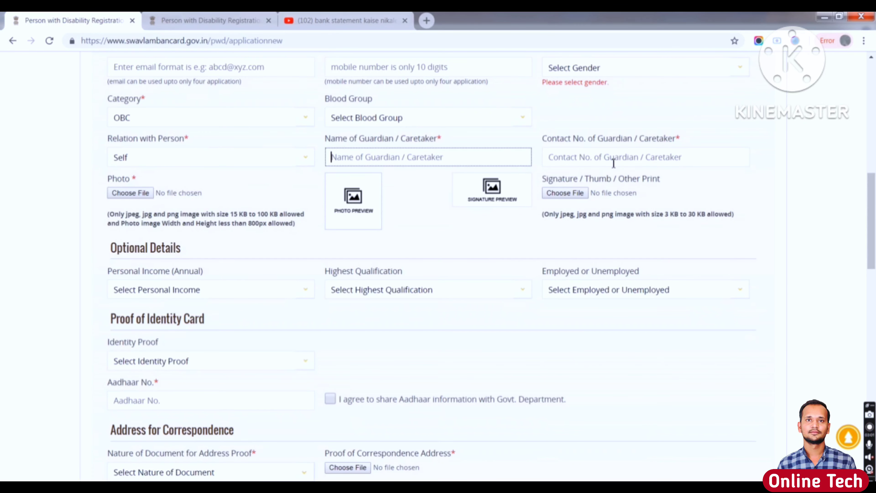
- Leave the guardian contact number blank and review the 15 KB–100 KB, 800px photo limits
left_click(614, 153)
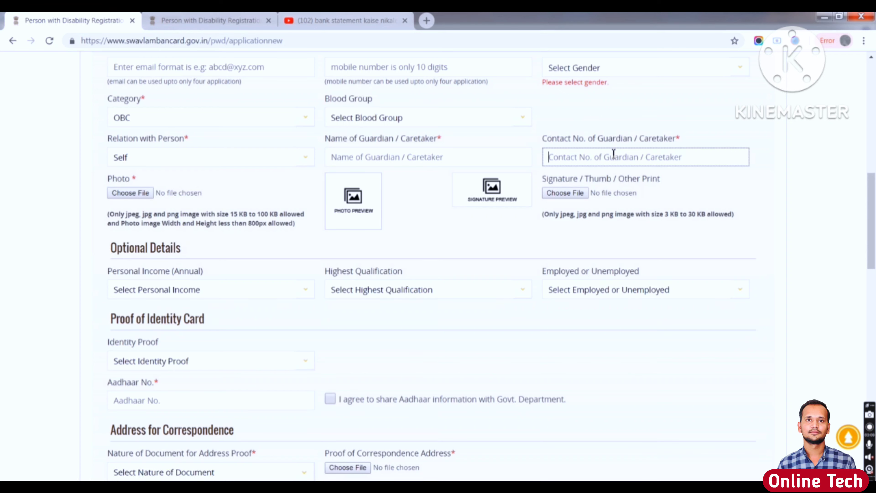
left_click(111, 182)
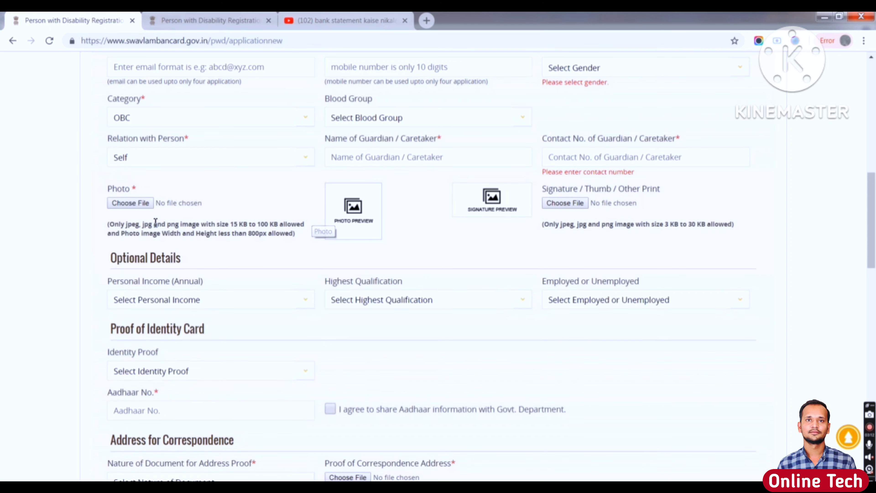
left_click(143, 206)
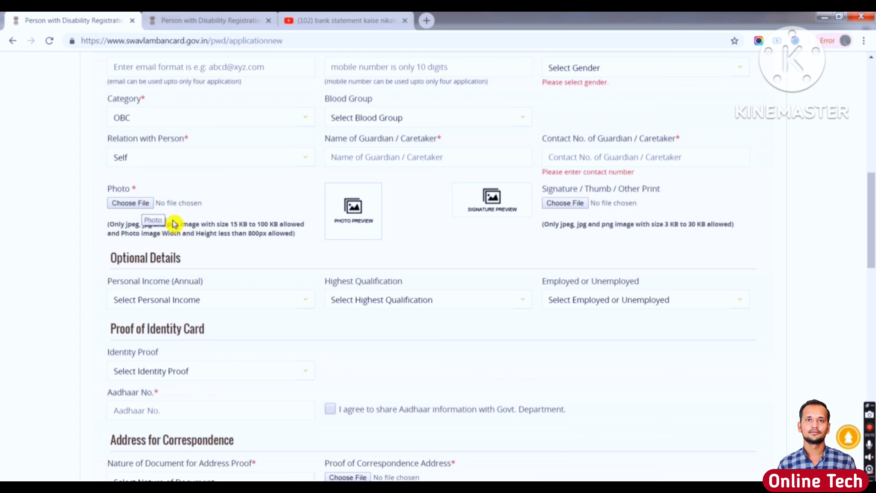
triple_click(216, 226)
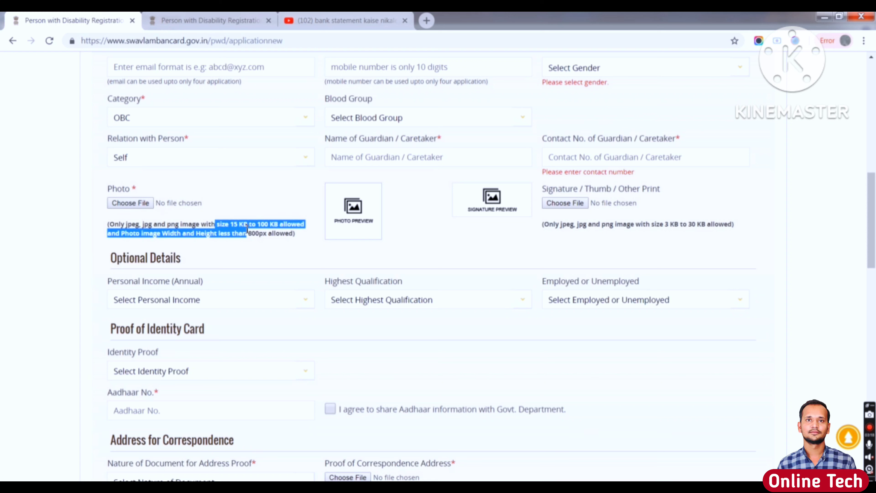
left_click_drag(217, 225, 277, 224)
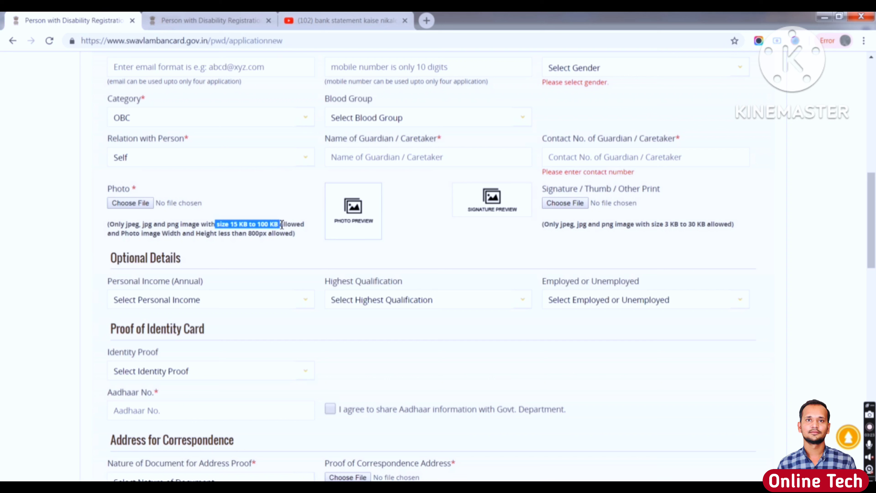
left_click(248, 238)
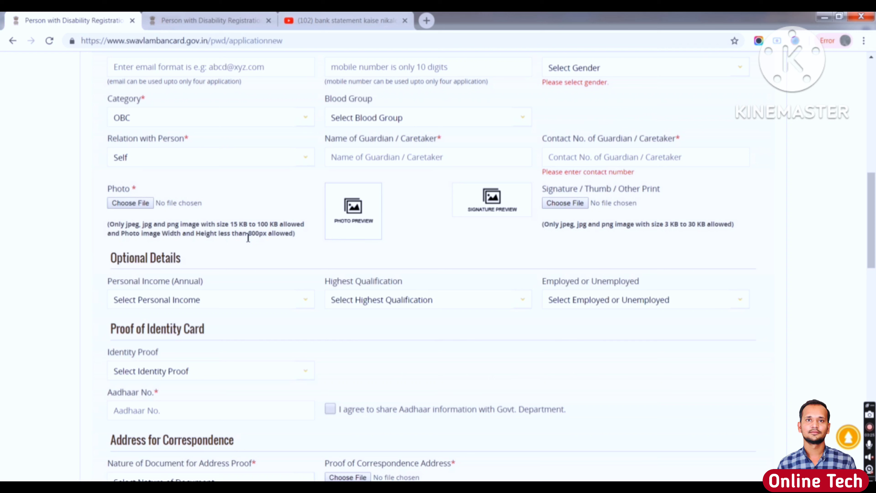
left_click_drag(248, 239, 285, 238)
left_click(304, 249)
- Review the signature/thumb print file type and size note and the Optional Details heading
left_click_drag(544, 190, 631, 193)
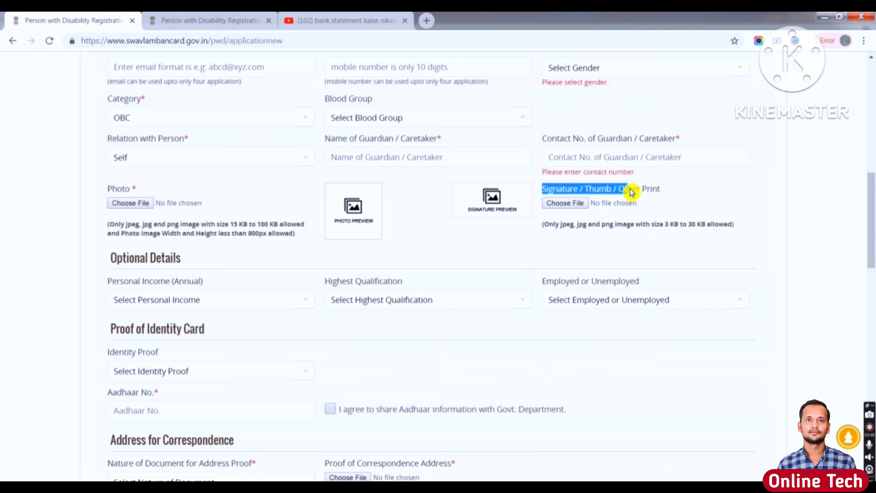
left_click(502, 230)
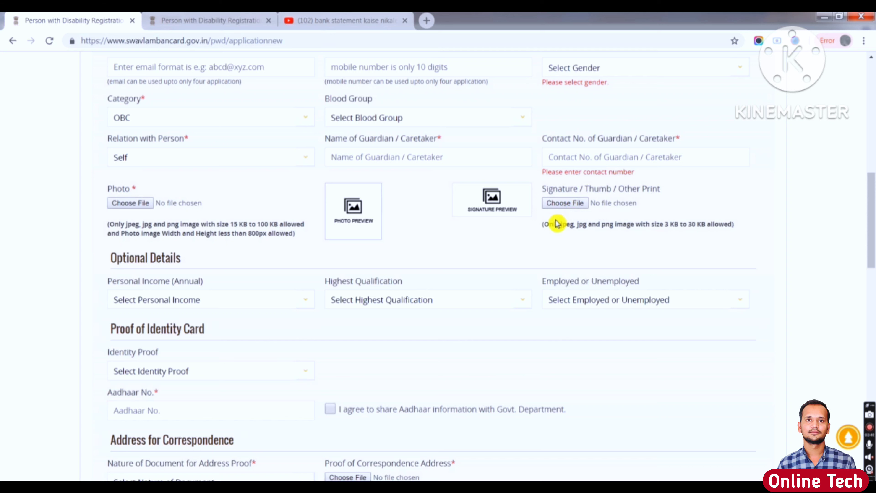
left_click_drag(548, 224, 704, 226)
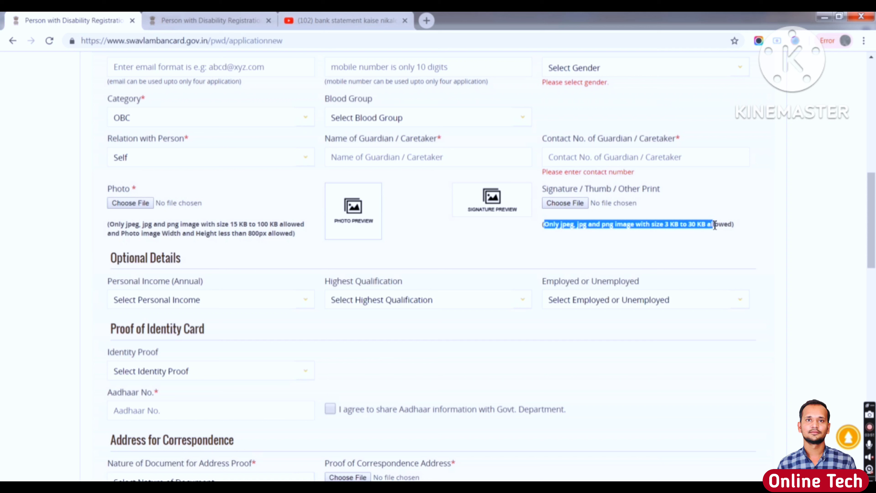
left_click_drag(116, 258, 201, 263)
left_click(153, 298)
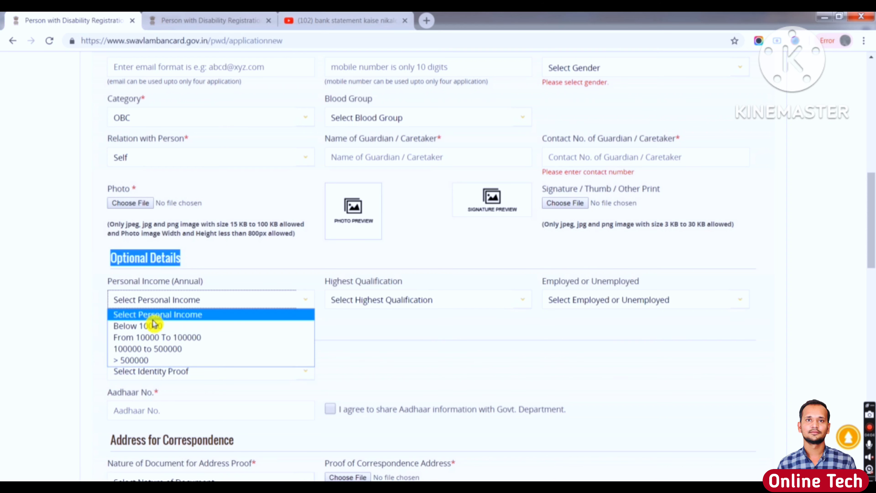
- Set Personal Income to Below 10000 and status to Unemployed, leaving Highest Qualification blank
left_click(150, 330)
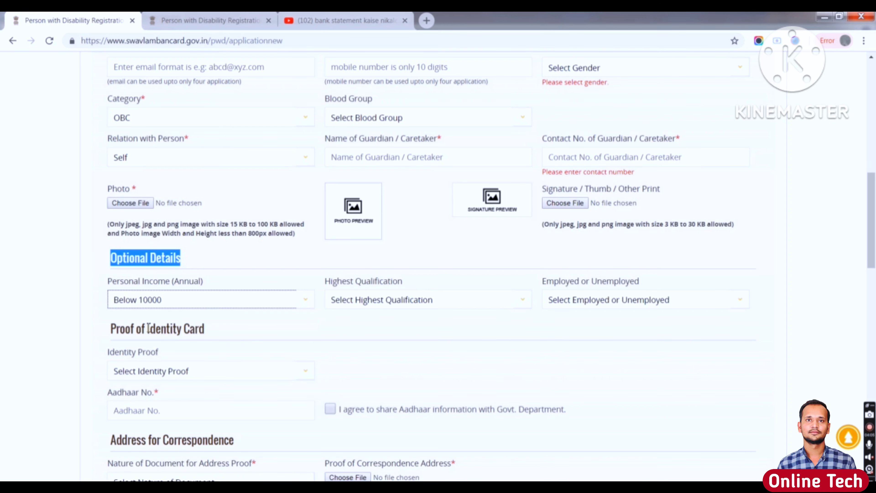
left_click(354, 303)
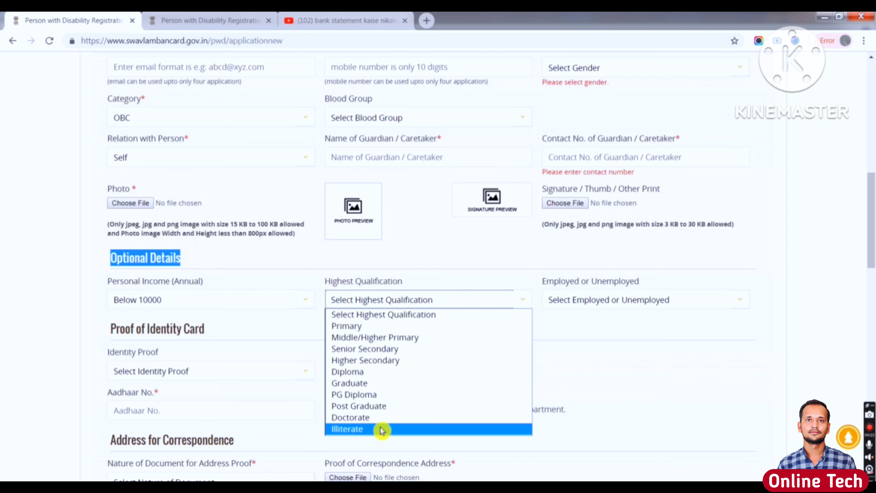
left_click(625, 357)
left_click(619, 304)
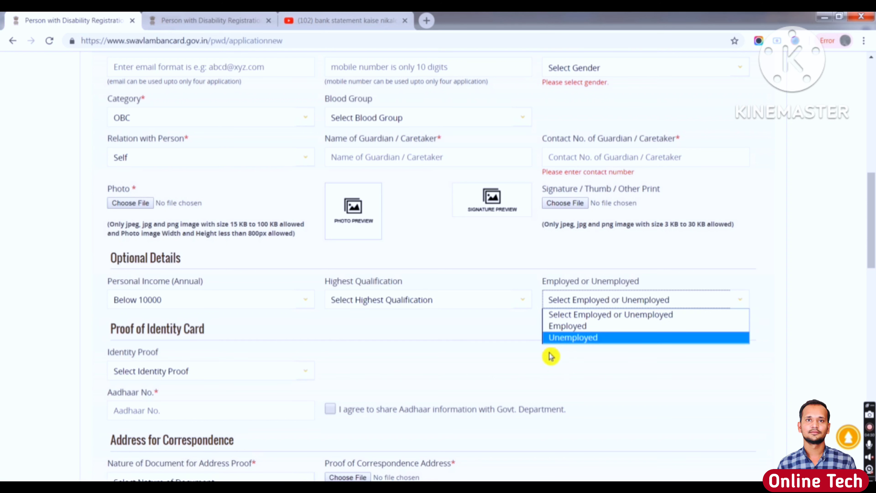
left_click(570, 338)
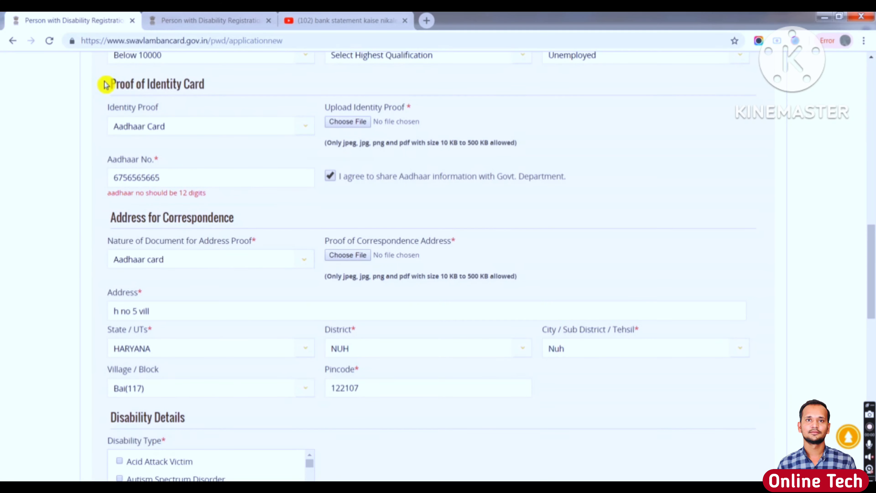
- Keep Aadhaar Card as the identity proof and review the allowed upload file types
left_click_drag(106, 84, 215, 88)
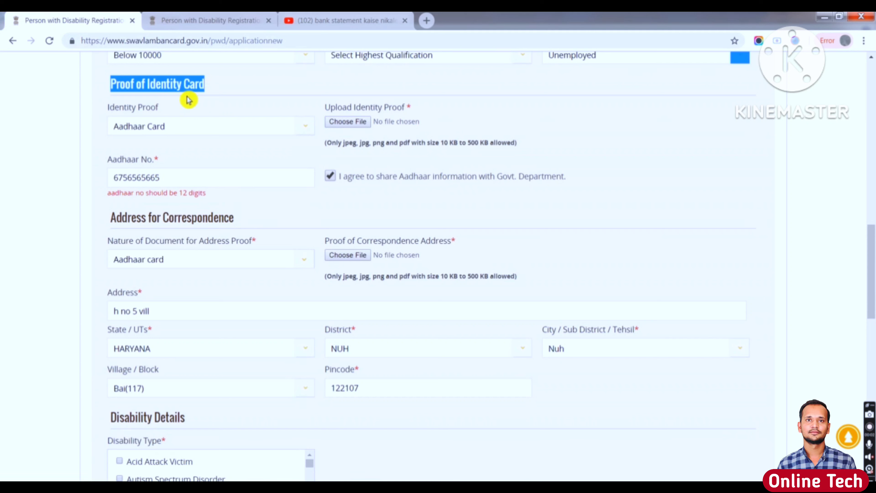
left_click(157, 126)
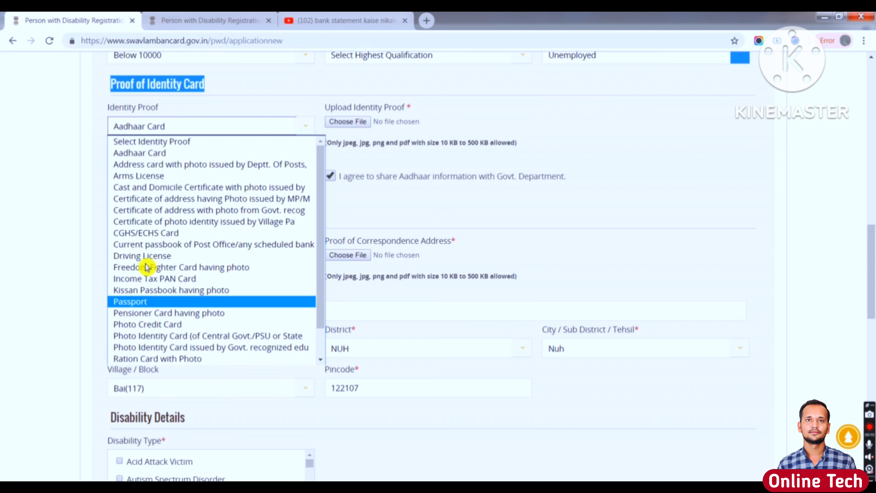
left_click(169, 154)
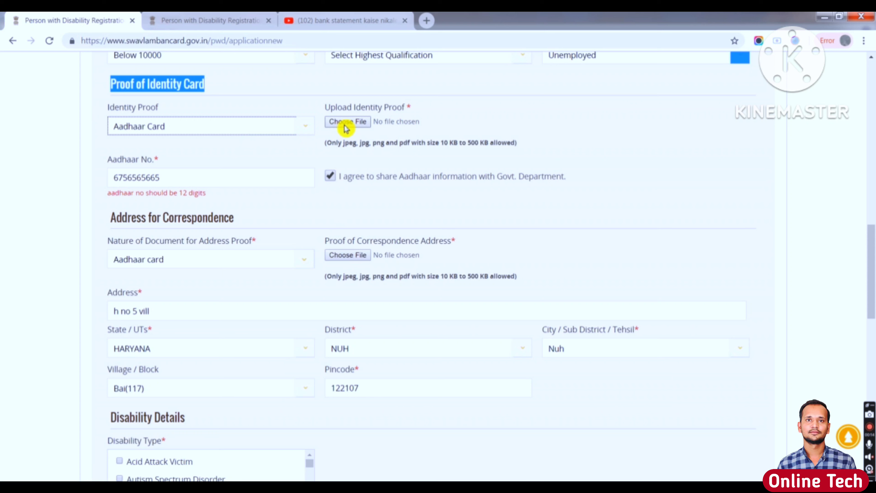
left_click_drag(330, 109, 405, 111)
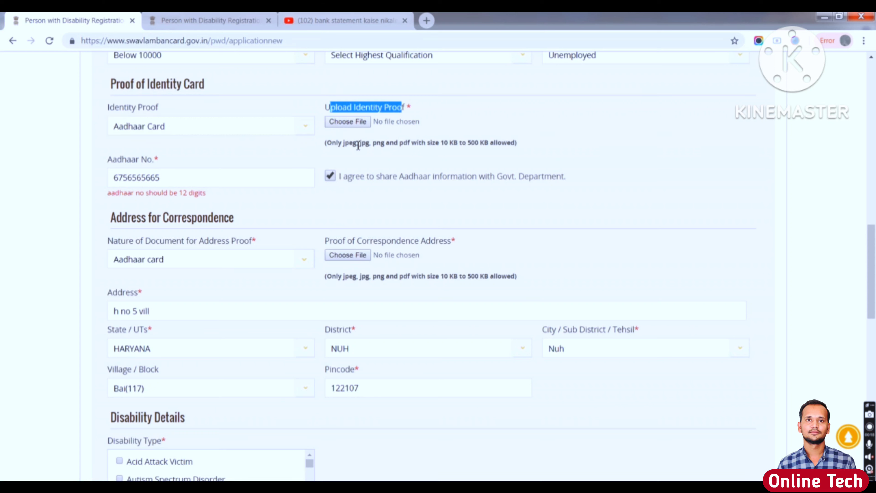
left_click(342, 147)
left_click_drag(346, 145, 439, 153)
left_click(449, 153)
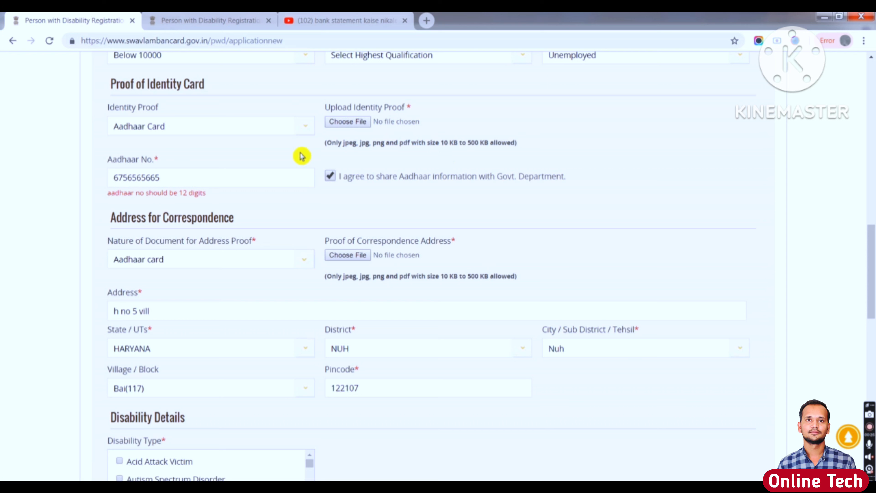
- Replace the invalid Aadhaar number with a valid 12-digit one, keeping sharing consent ticked
left_click(154, 177)
double_click(154, 177)
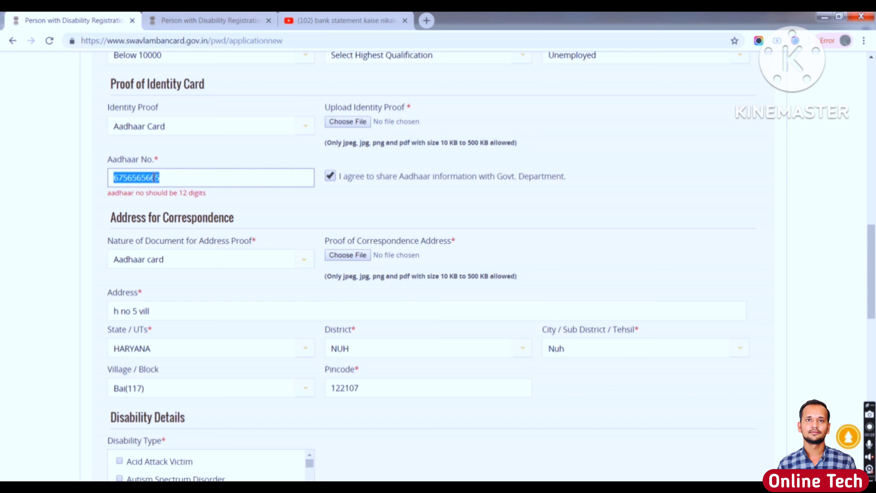
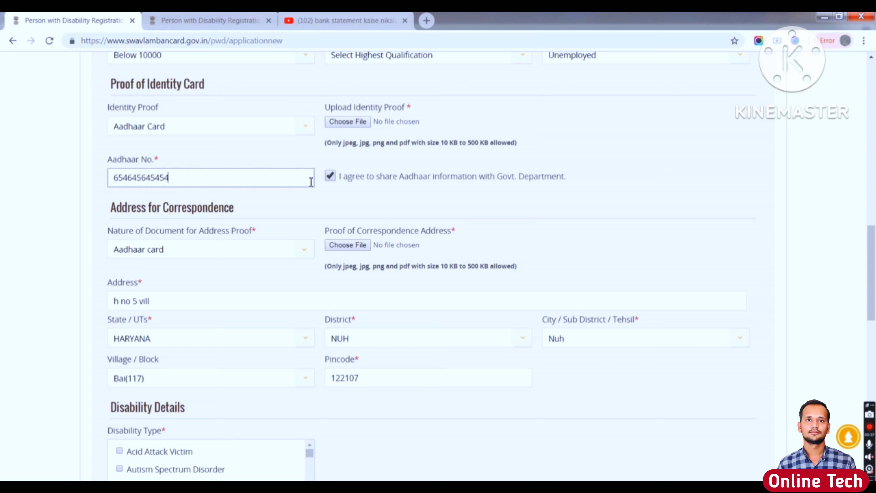
left_click(332, 181)
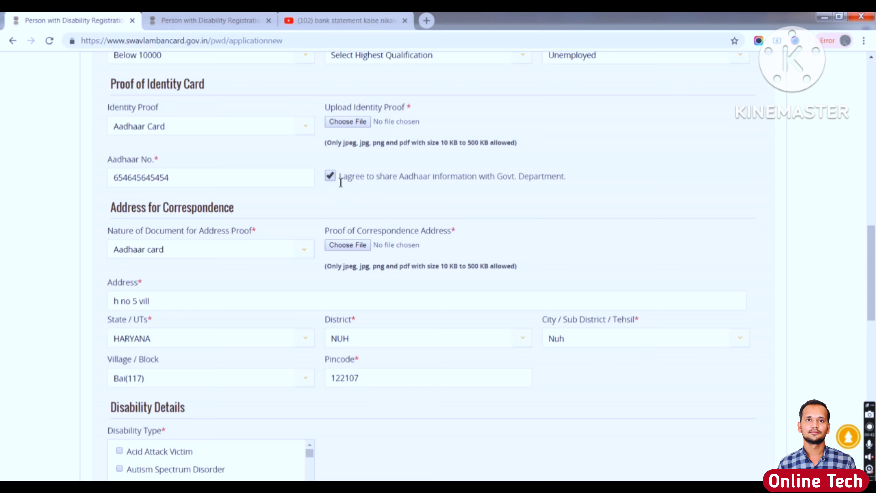
left_click_drag(339, 178, 529, 176)
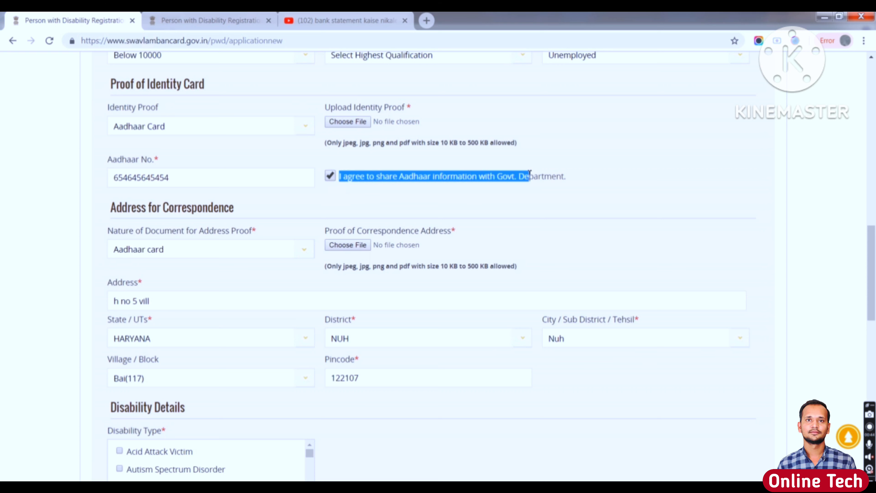
left_click_drag(115, 209, 241, 209)
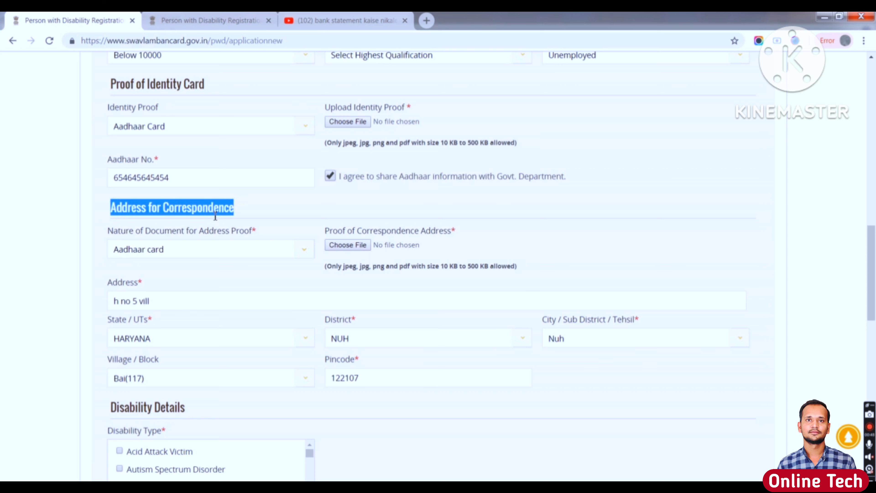
left_click(194, 258)
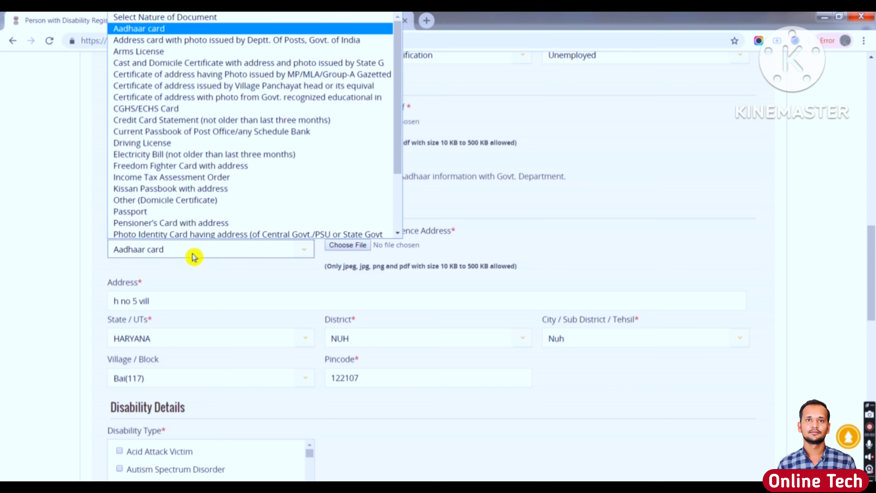
left_click(184, 30)
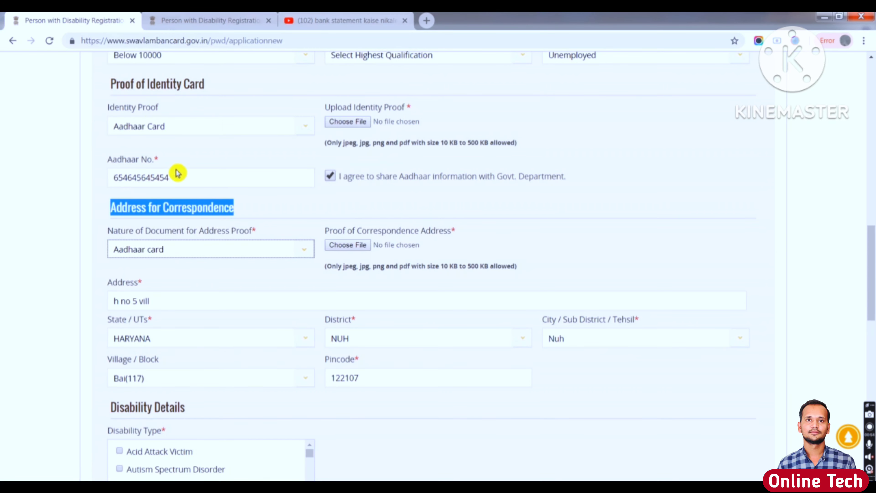
left_click(331, 236)
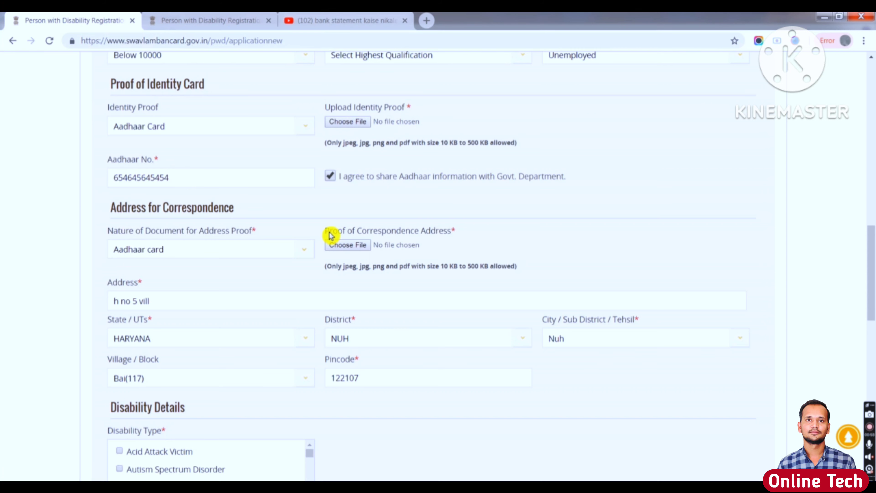
left_click_drag(331, 236, 442, 235)
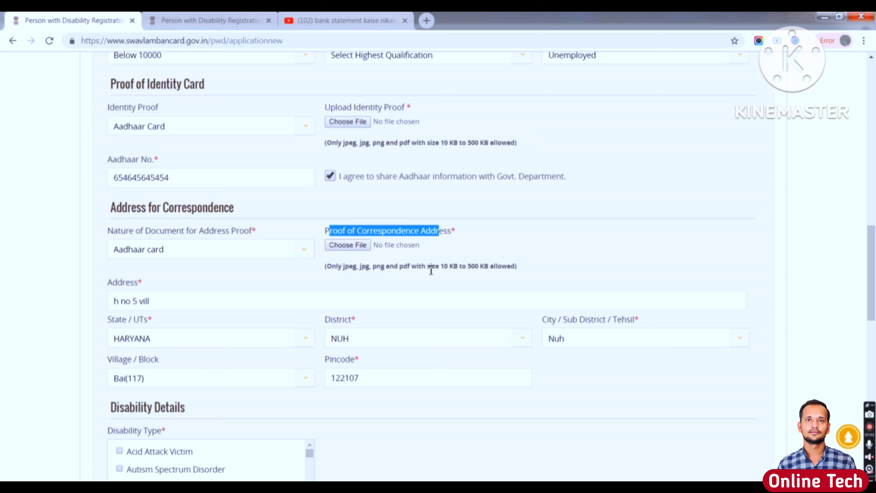
left_click_drag(438, 268, 485, 274)
left_click(169, 291)
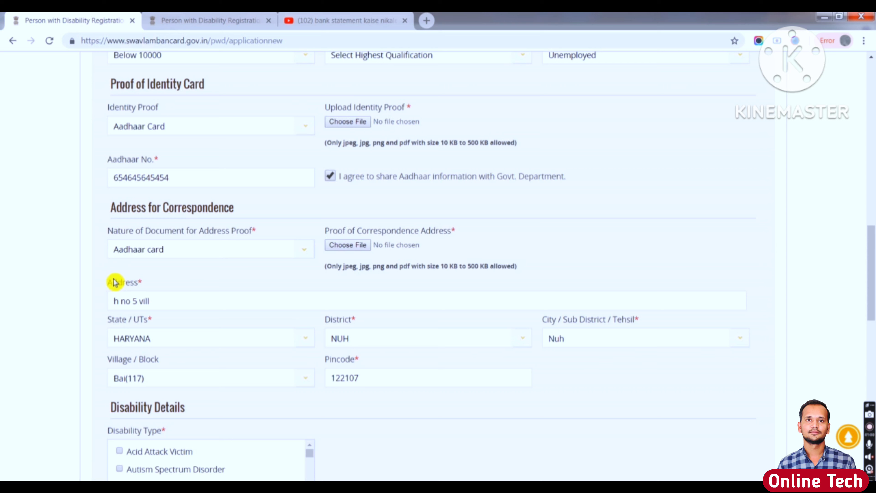
mouse_move(110, 283)
left_mouse_down()
mouse_move(157, 284)
mouse_move(156, 300)
mouse_move(110, 301)
left_mouse_up()
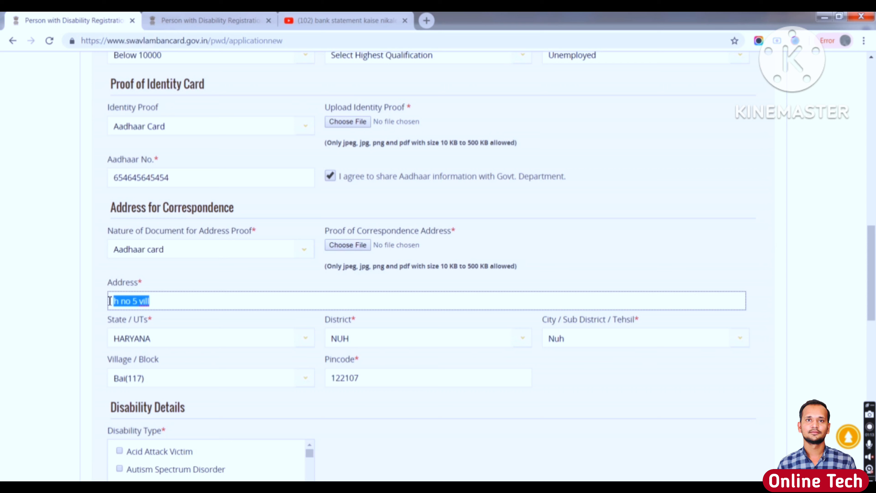
left_click(183, 302)
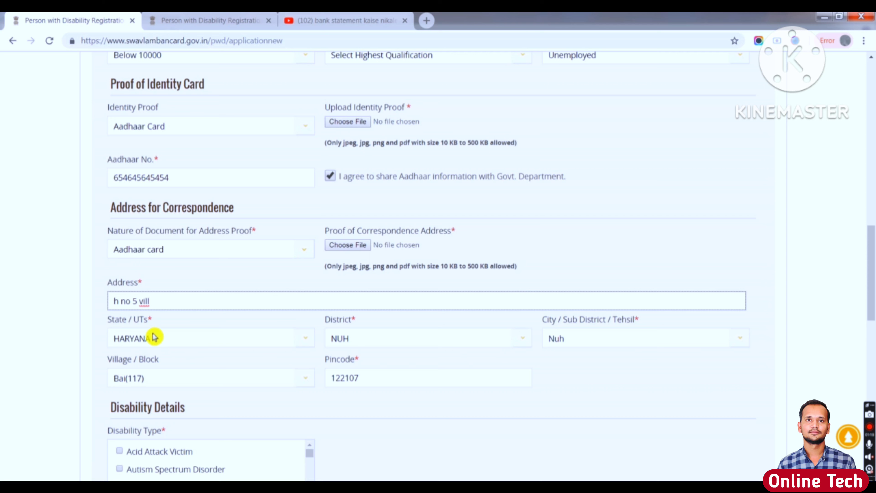
left_click(134, 339)
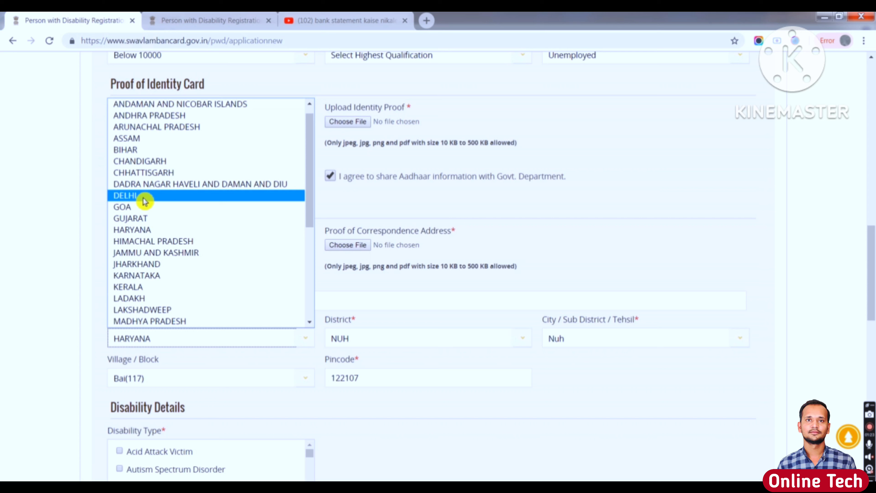
left_click(139, 231)
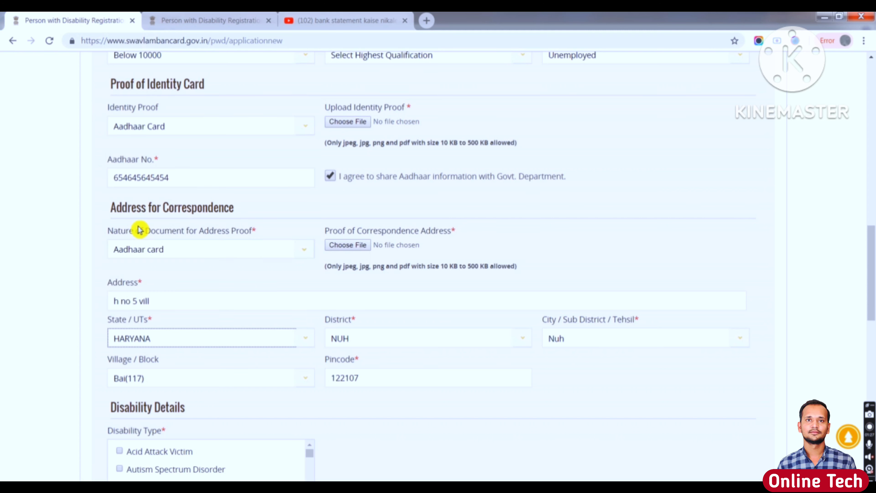
left_click(381, 345)
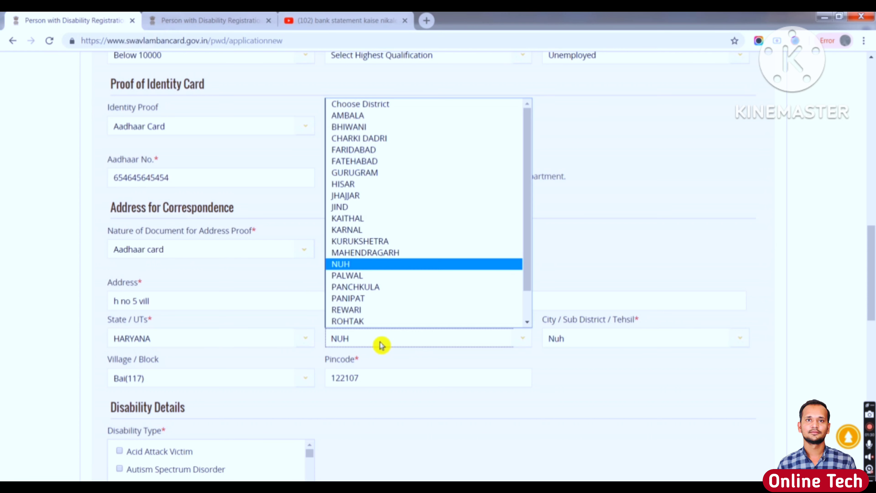
left_click(351, 259)
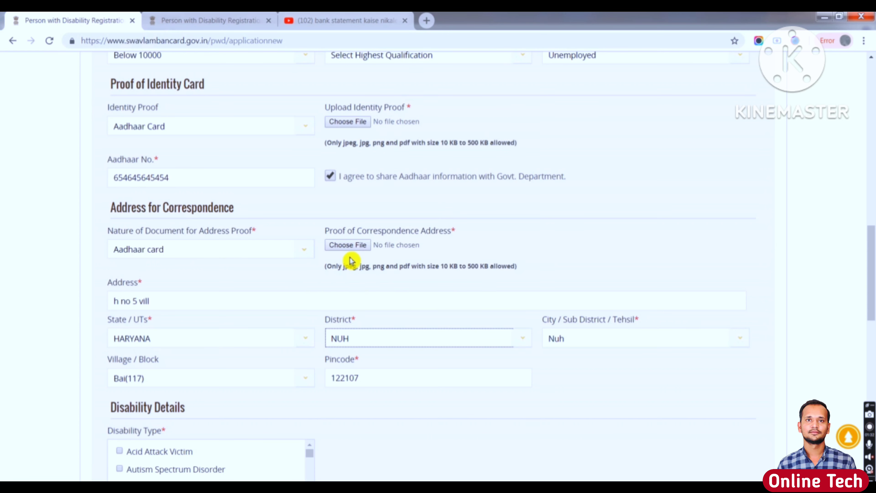
left_click(556, 344)
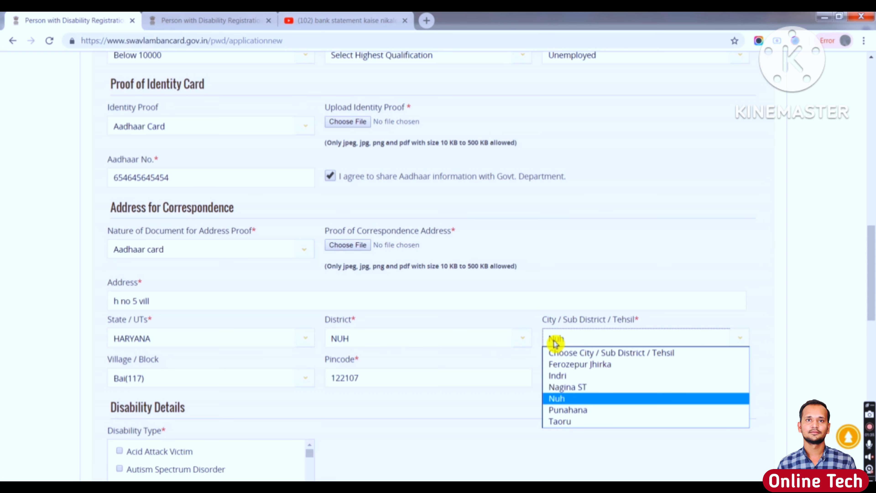
left_click(556, 344)
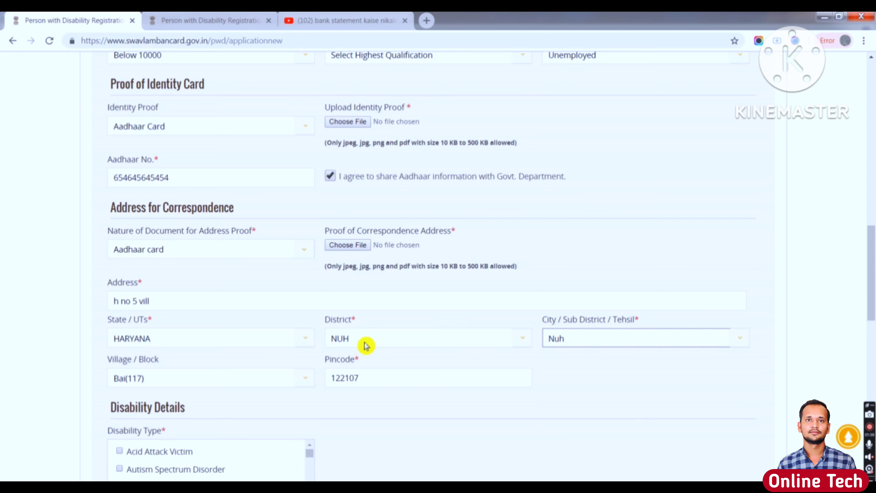
left_click(165, 378)
left_click(165, 378)
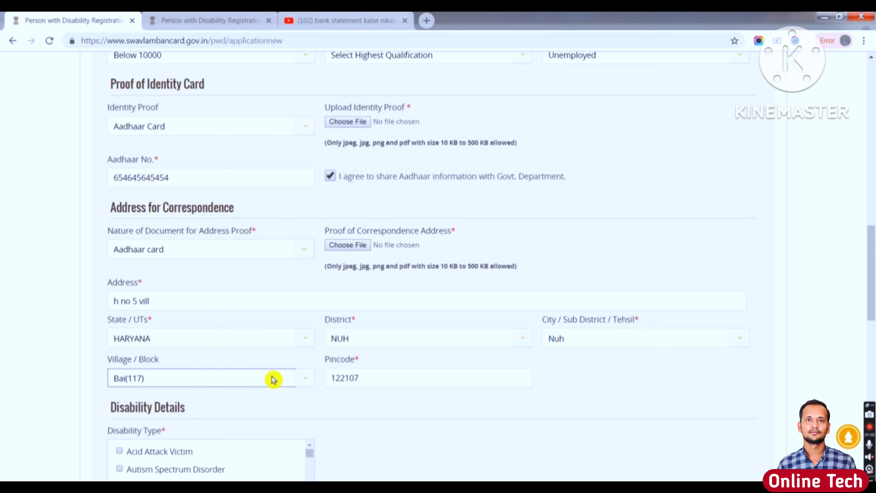
left_click_drag(370, 381, 324, 386)
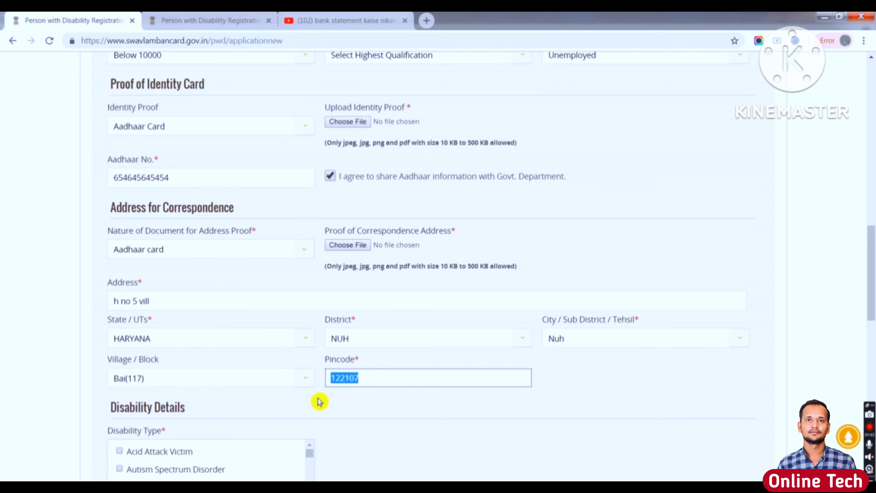
left_click(327, 405)
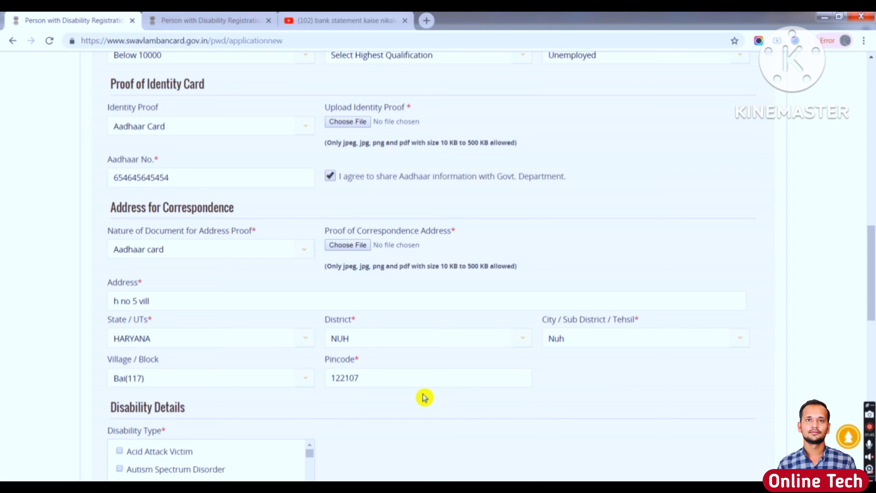
- Tick Parkinson's Disease in the Disability Type list under Disability Details
scroll(709, 335, "down", 5)
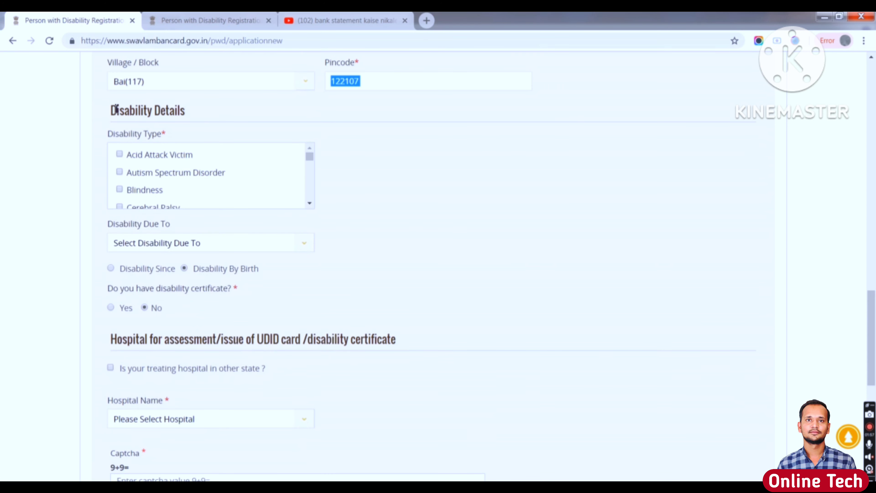
left_click_drag(111, 111, 196, 117)
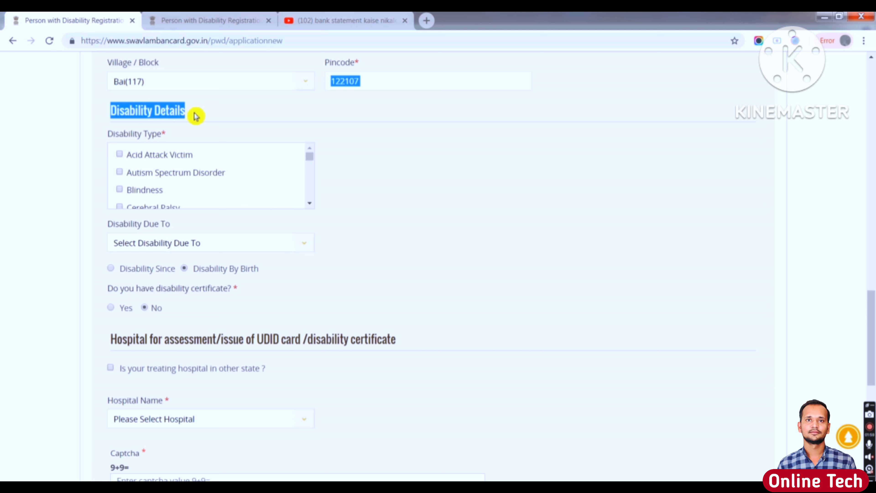
left_click(196, 117)
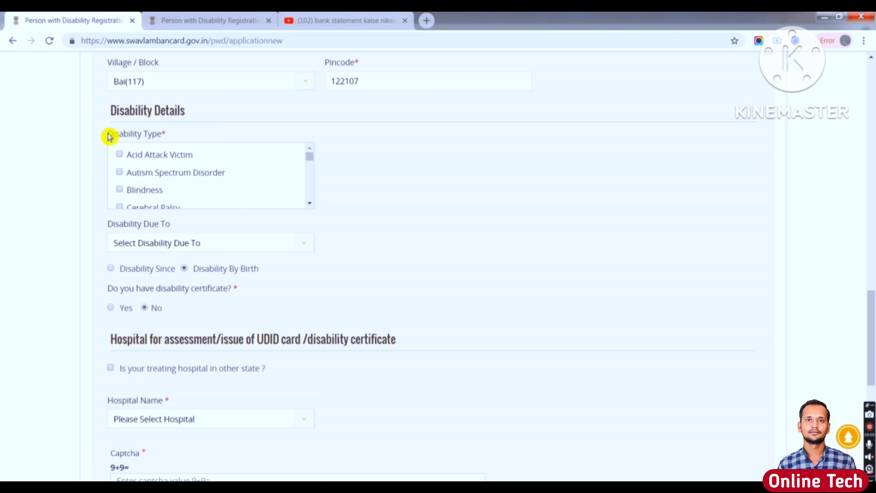
left_click_drag(110, 135, 171, 135)
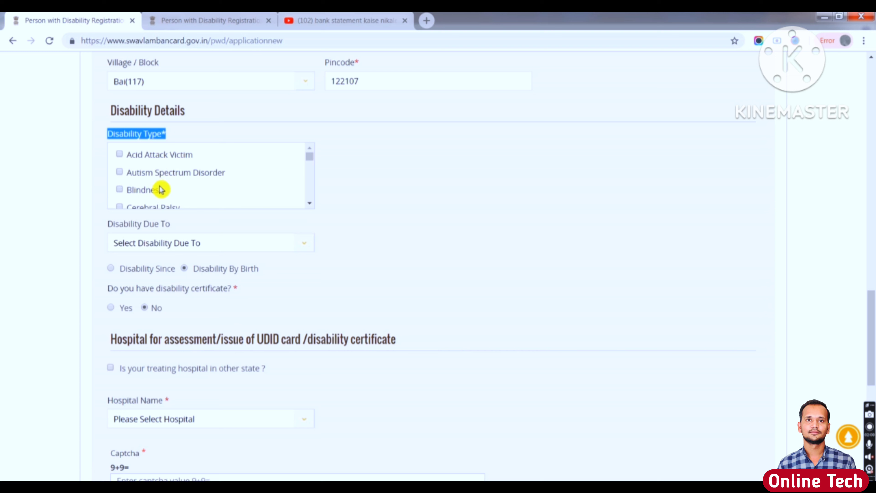
left_click_drag(310, 161, 312, 190)
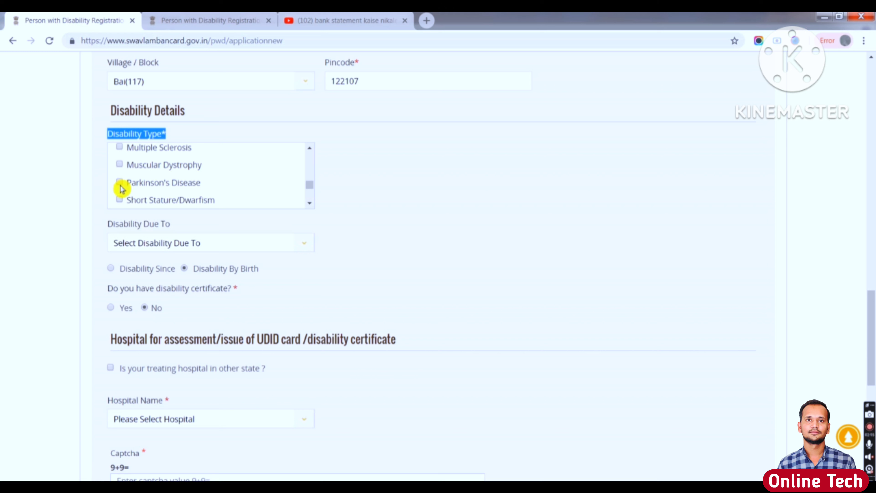
left_click(120, 183)
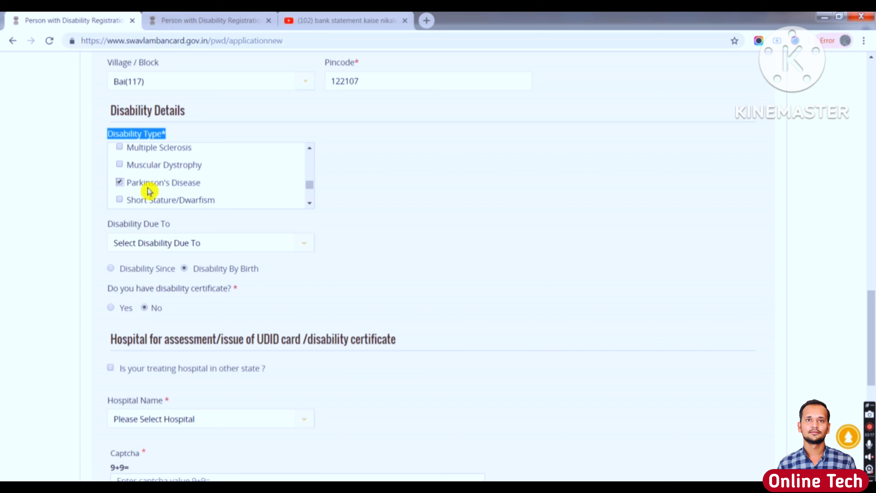